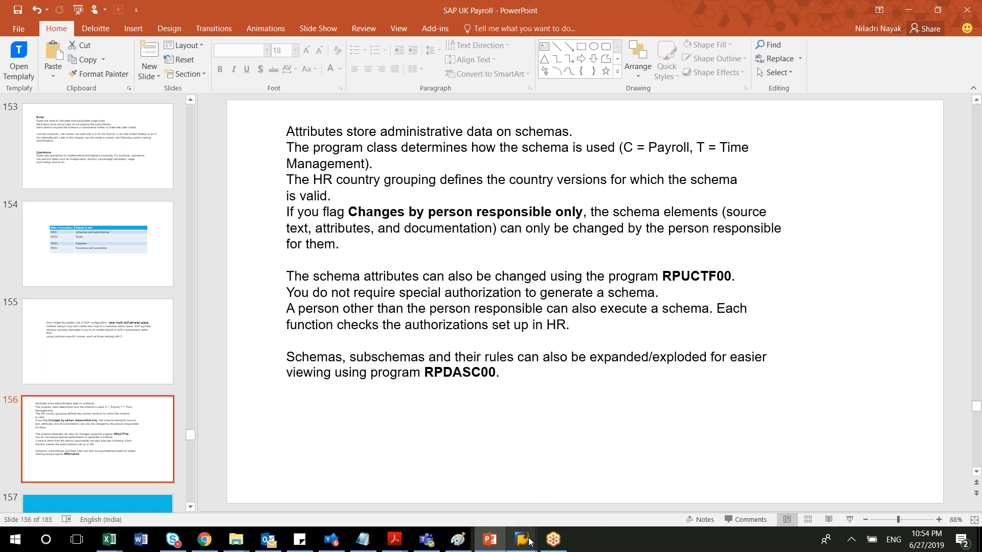
Switch to the SAP Formatting Schemas and Cycles window and try to run the command /o.
mouse_move(529, 541)
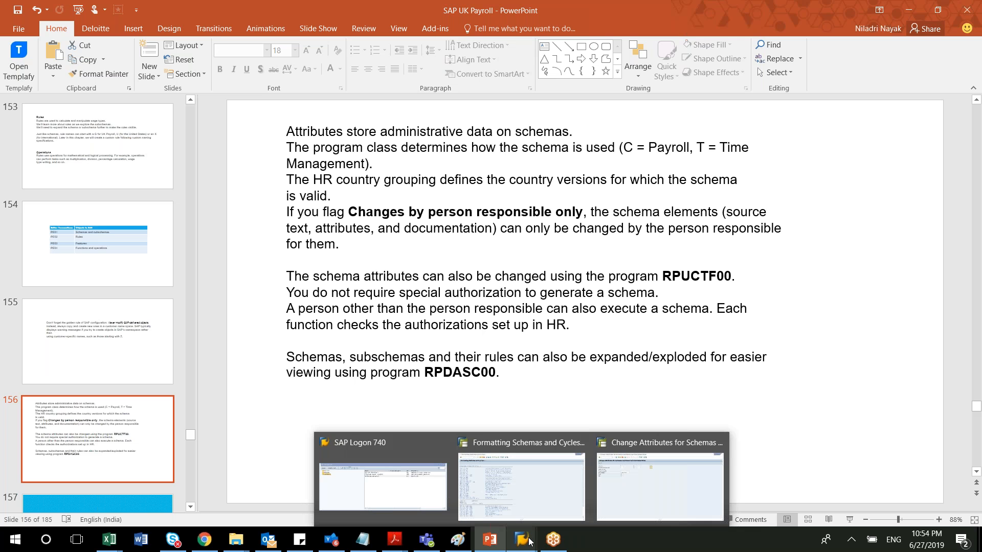
mouse_move(528, 458)
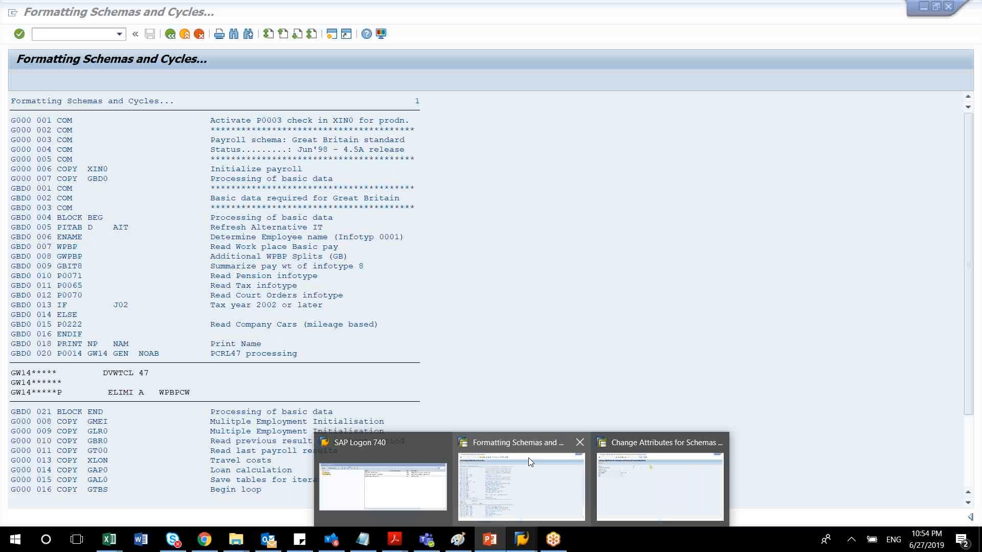
click(529, 458)
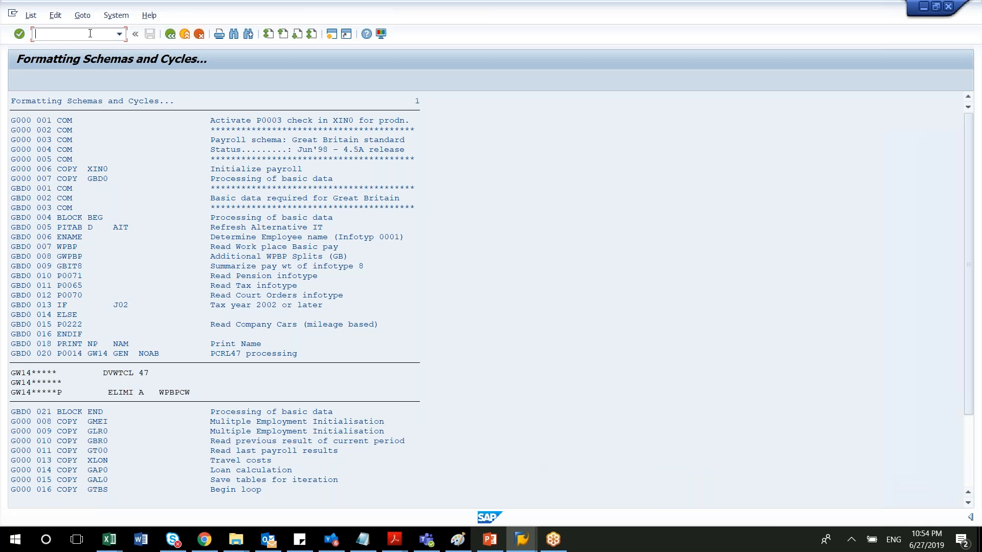
text(/o)
key(Return)
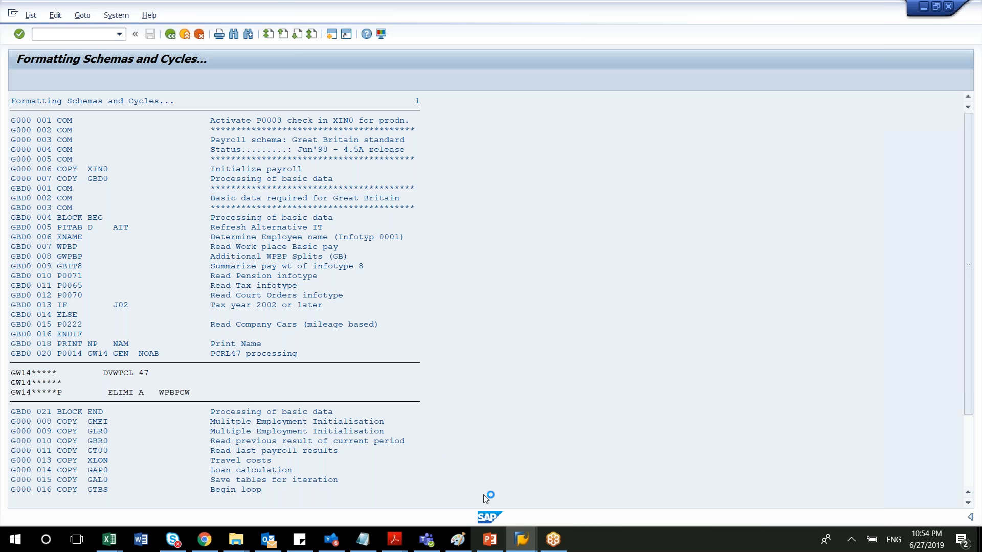
Switch to SAP Logon 740 and open the GIG connection to the ECC system.
click(522, 541)
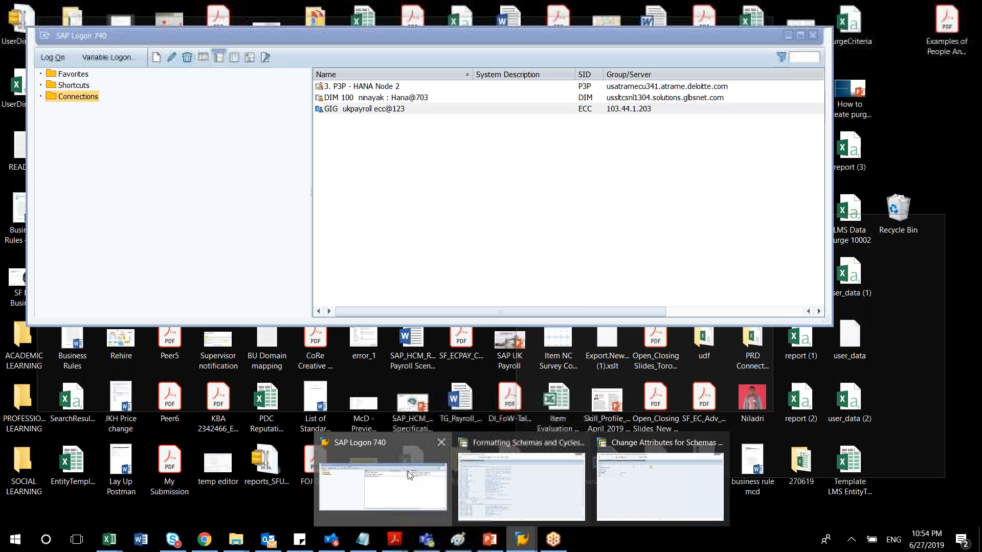
click(408, 471)
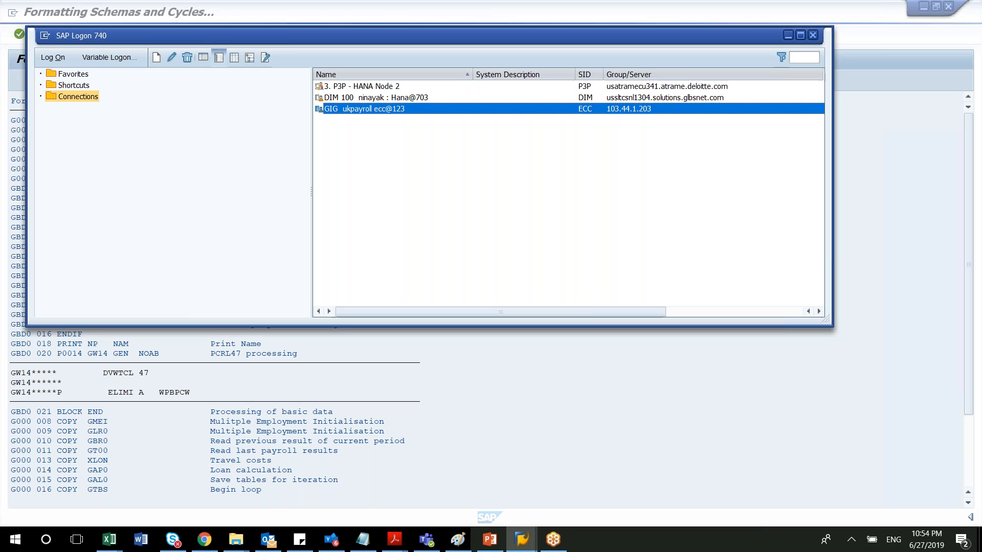
double_click(373, 109)
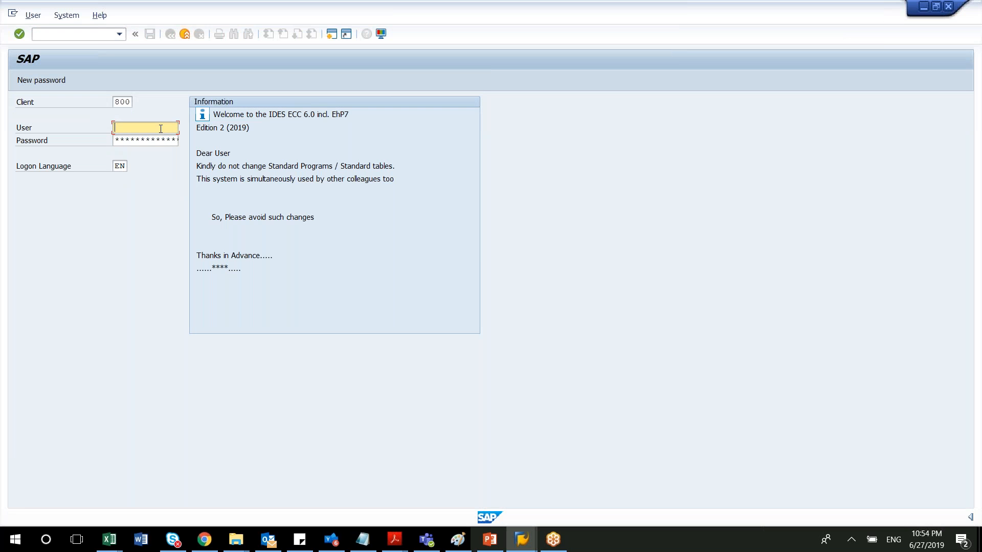
Log on to client 800 with the user name and account password, declining the detailed error description.
text(uk)
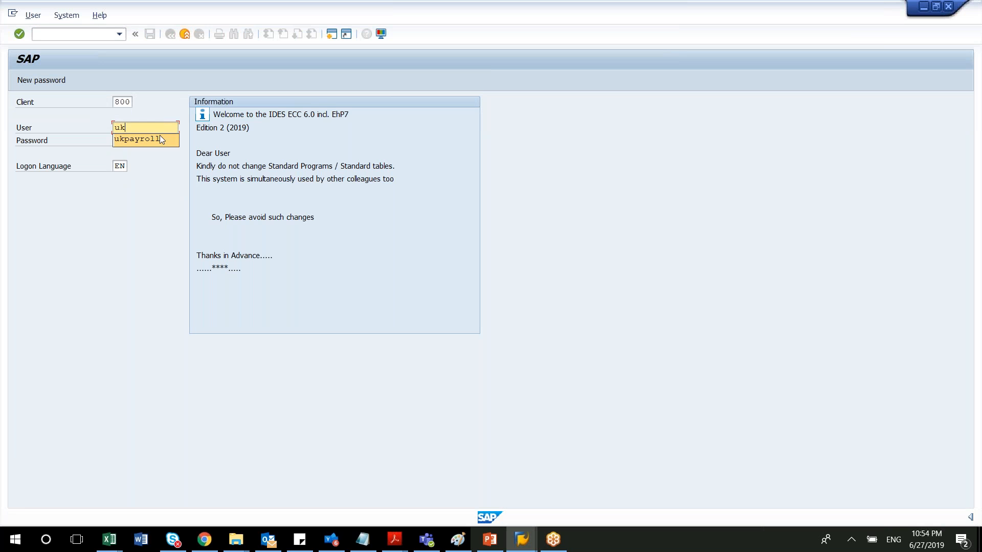
click(159, 137)
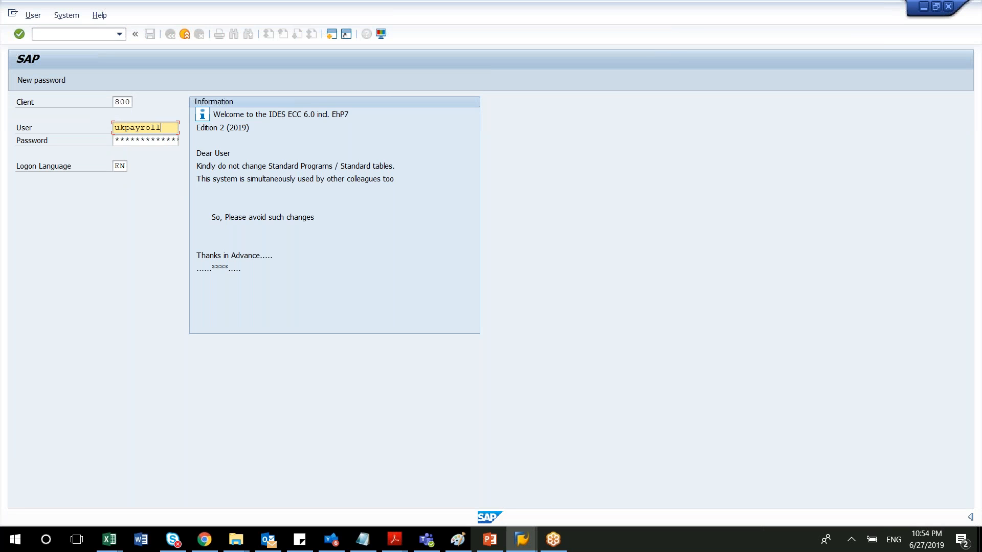
click(161, 138)
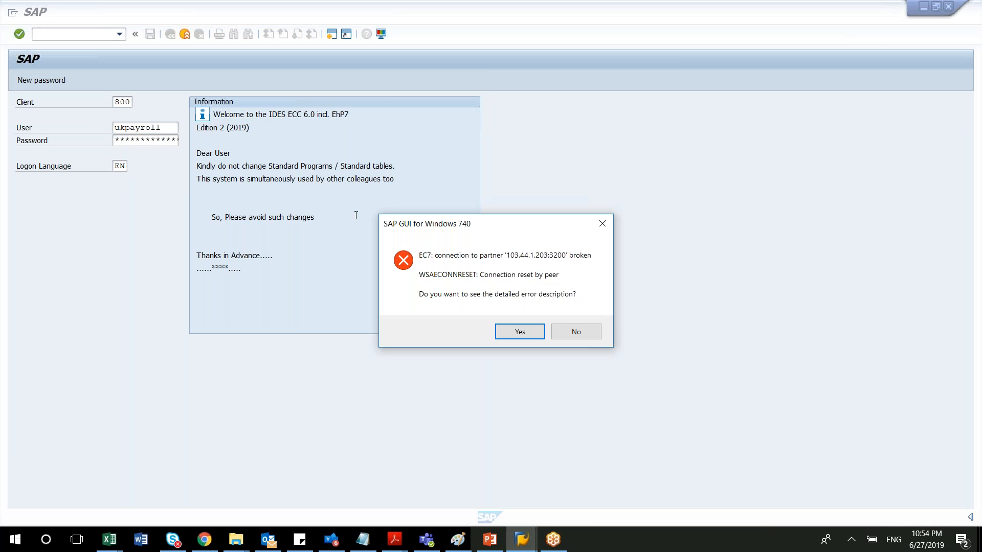
click(581, 332)
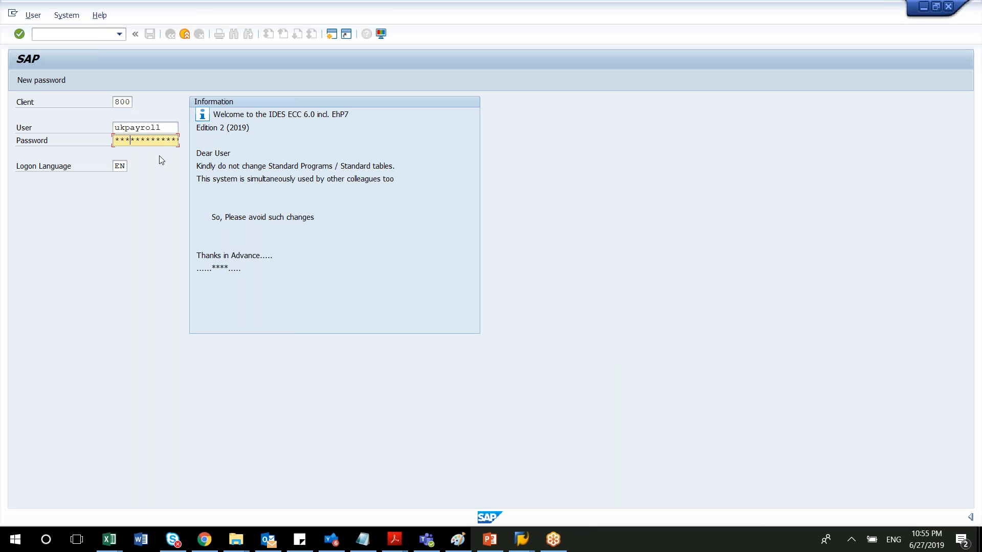
key(Return)
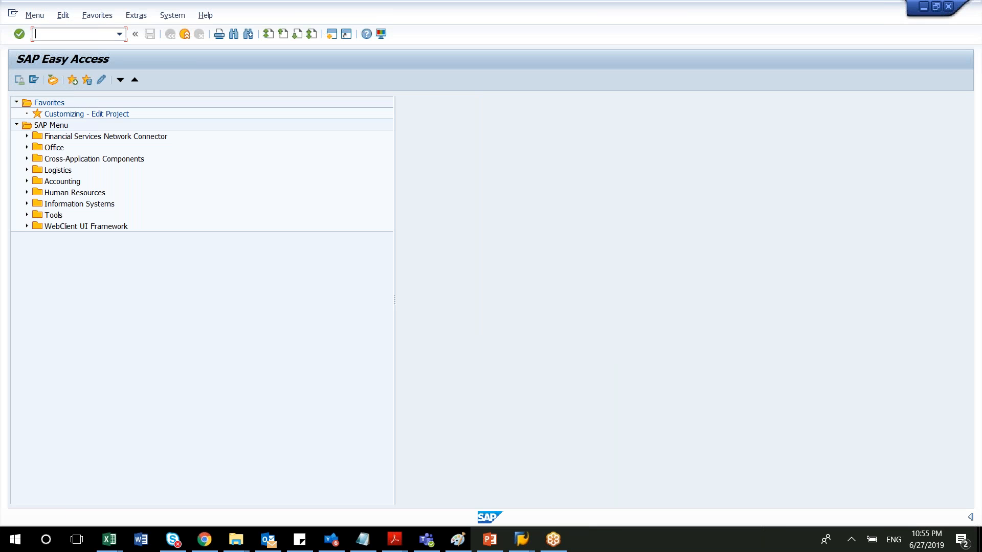
Run transaction PE01 and display the source text of schema G000.
text(PE01)
key(Return)
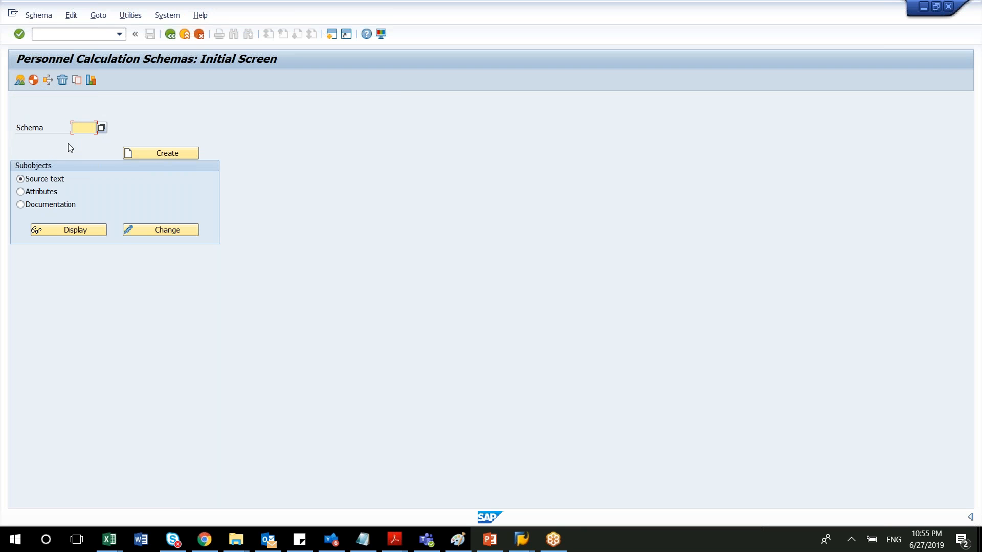
text(G000)
click(76, 232)
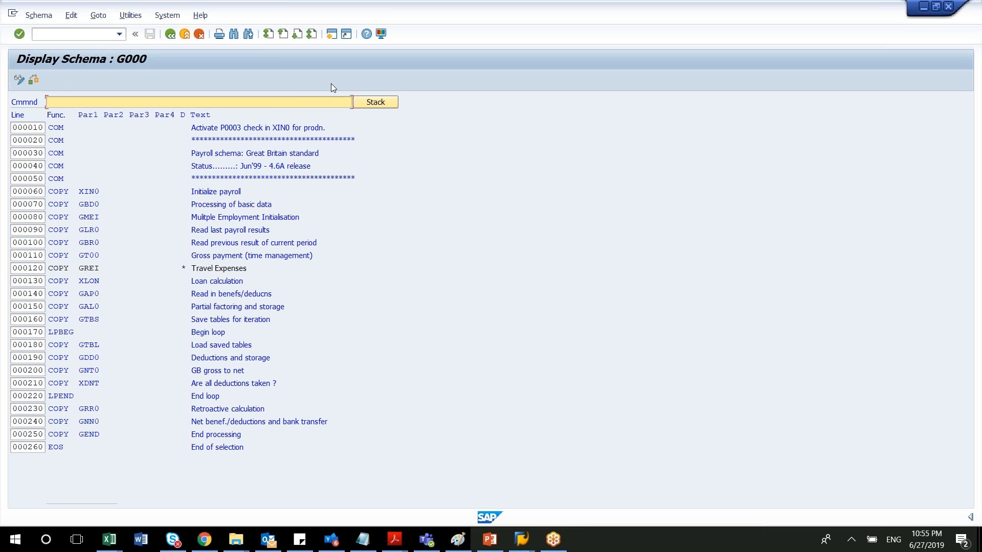
Check the navigation stack and examine the basic data processing and multiple employment lines of schema G000.
click(368, 103)
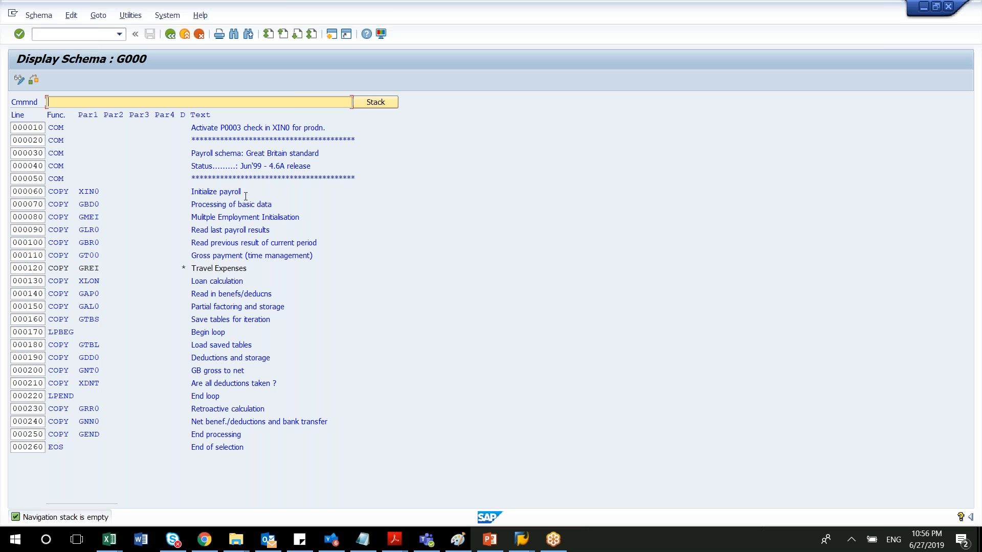
drag(191, 195, 252, 209)
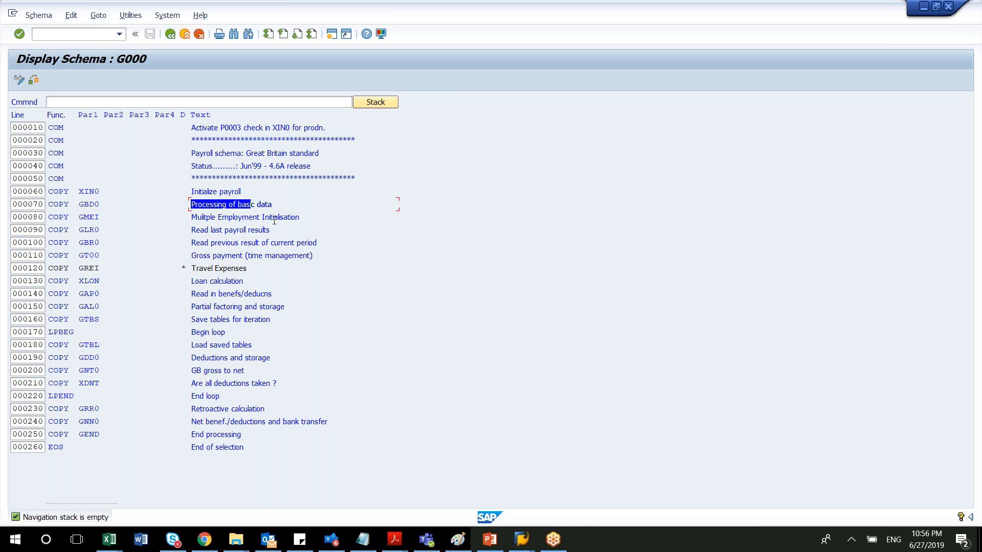
click(276, 208)
drag(275, 209, 191, 205)
click(199, 219)
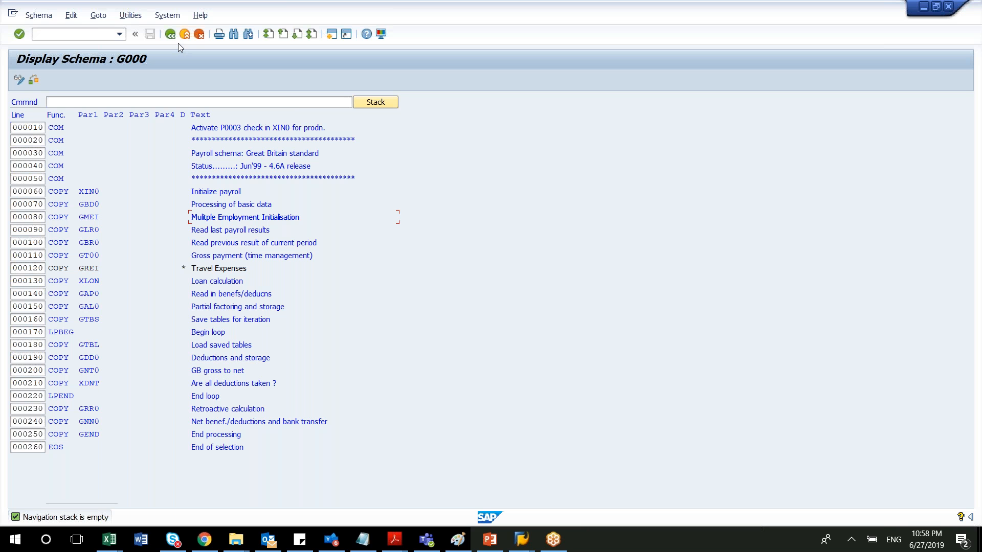
Change the displayed schema to the India payroll schema IN00.
click(51, 15)
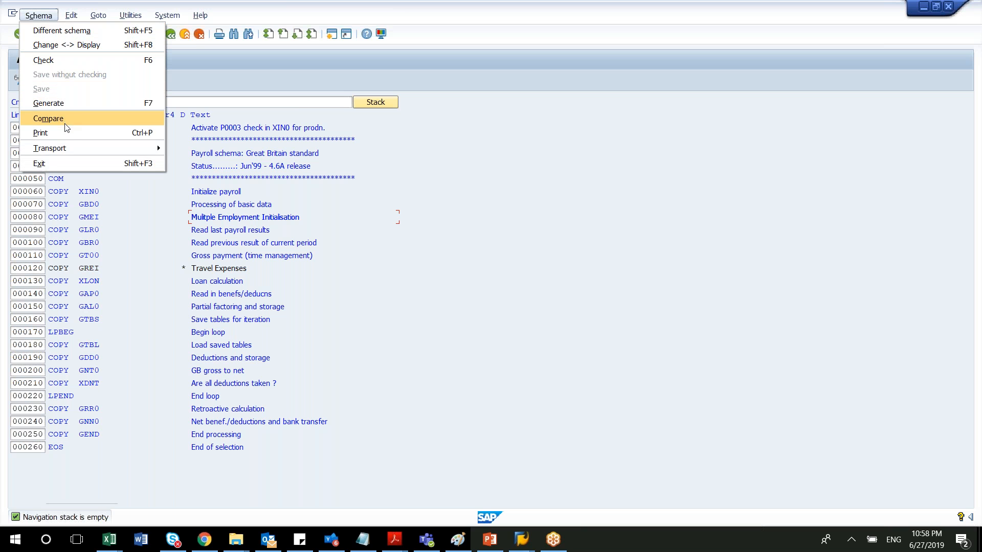
click(72, 29)
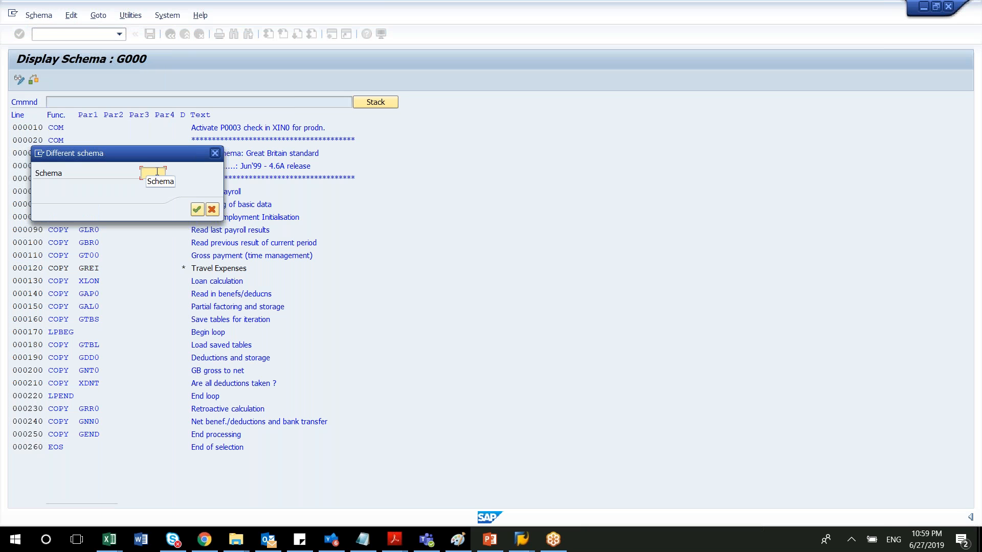
click(157, 172)
text(IN00)
click(197, 210)
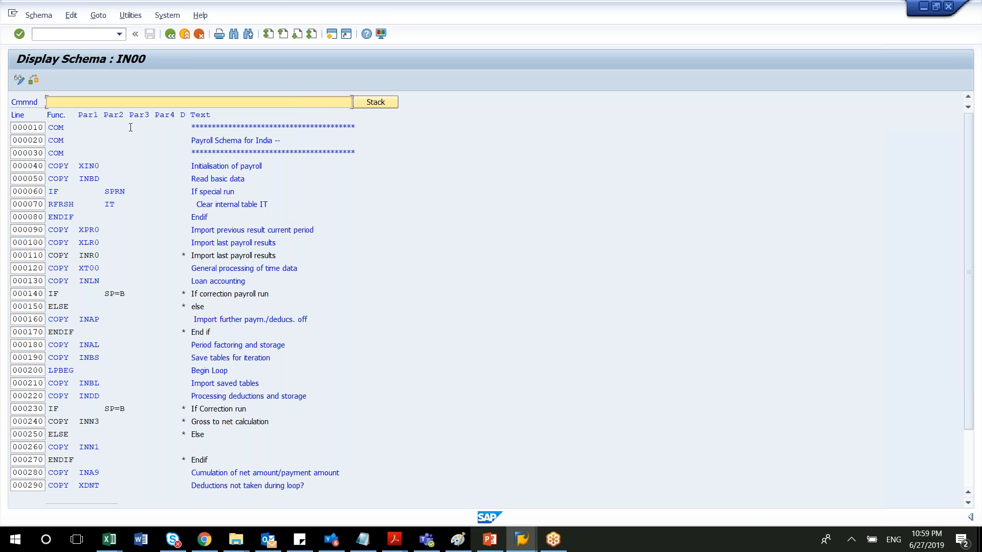
Change the displayed schema to the US payroll schema U000.
click(41, 21)
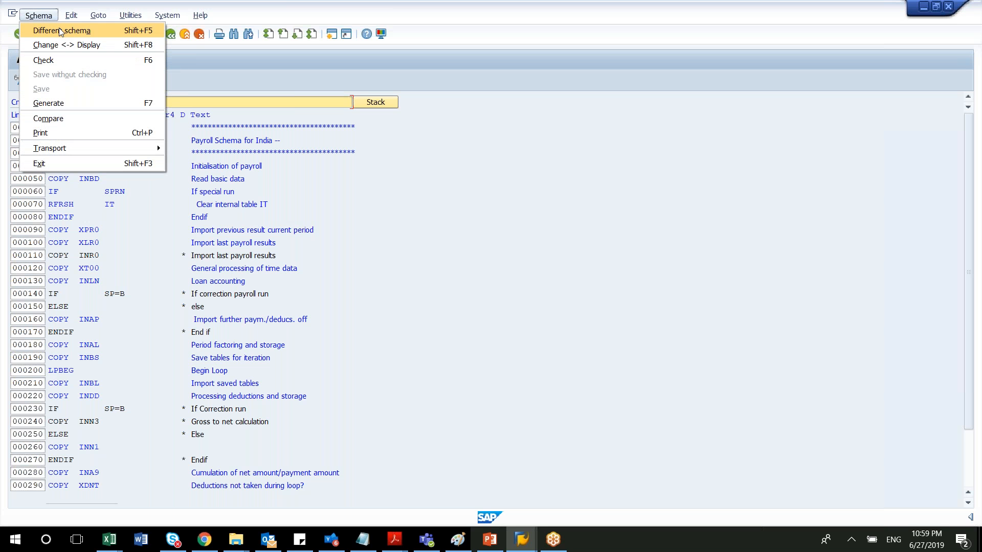
click(60, 32)
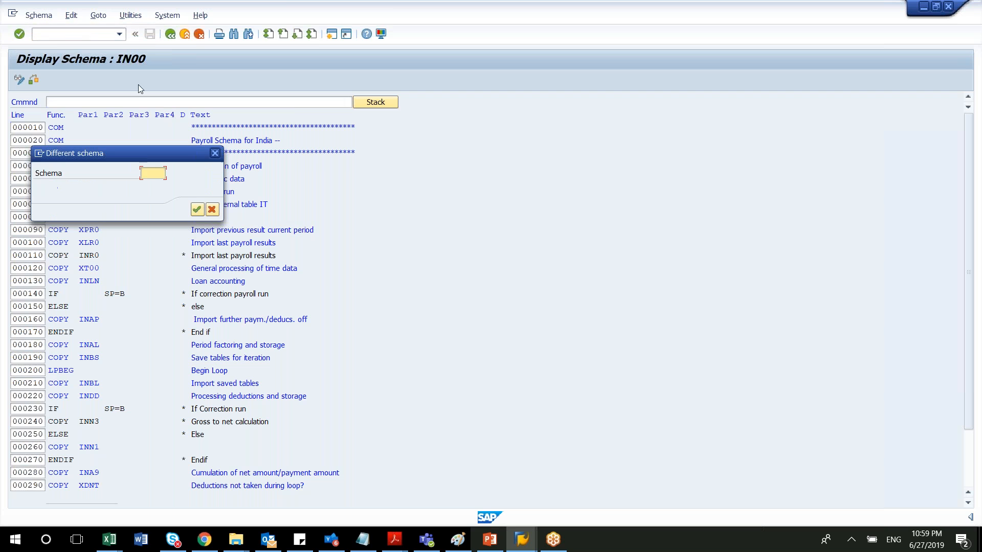
text(U000)
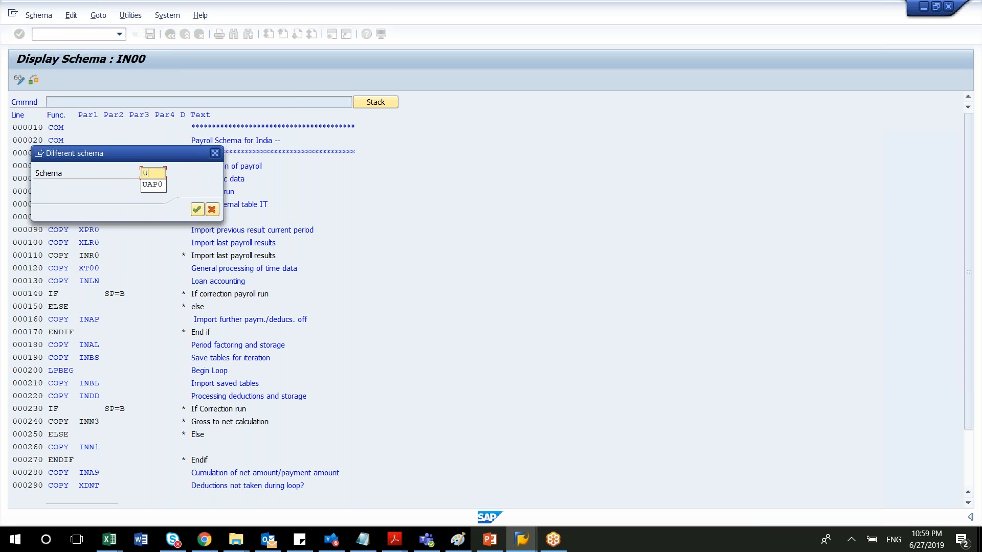
click(197, 210)
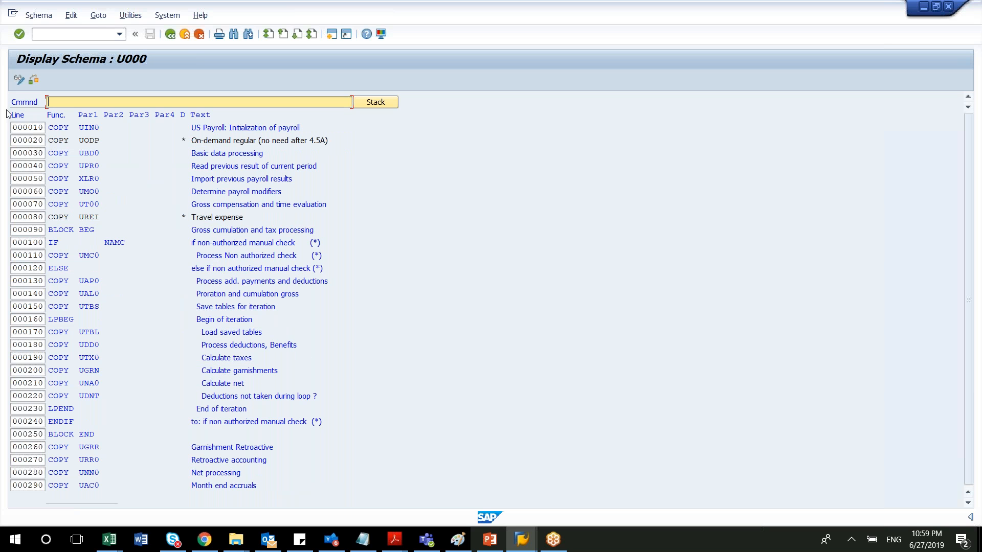
Switch schema U000 from display to change mode and run a check on it.
click(30, 18)
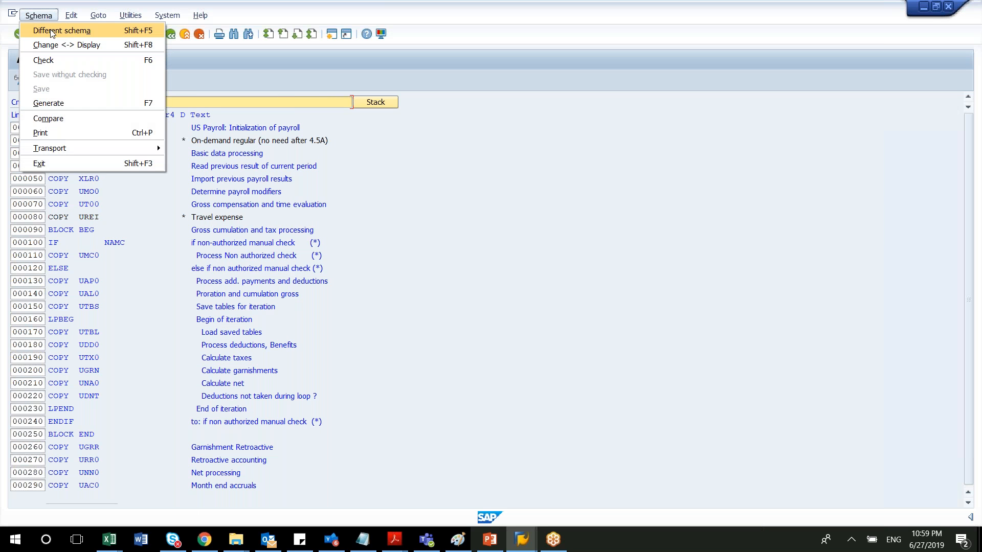
click(77, 45)
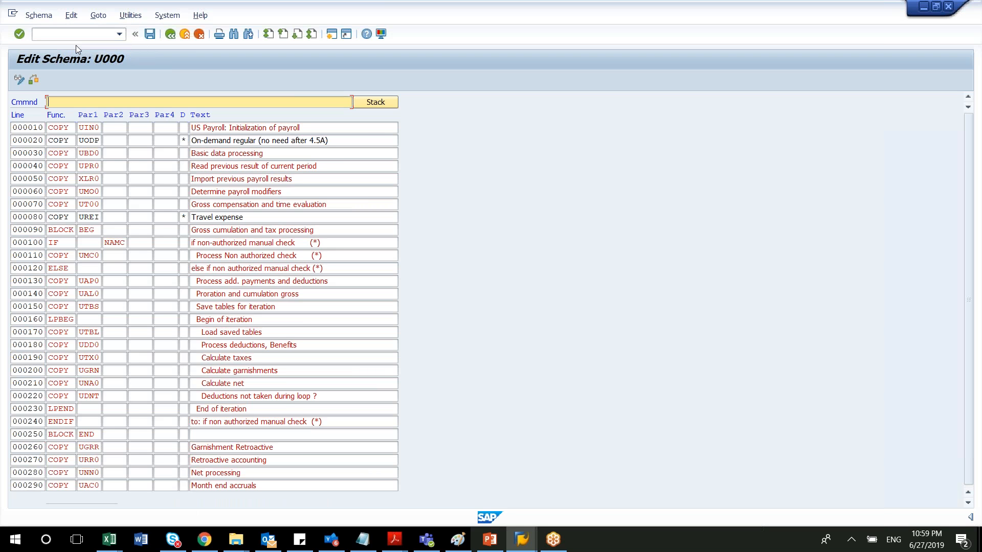
click(40, 15)
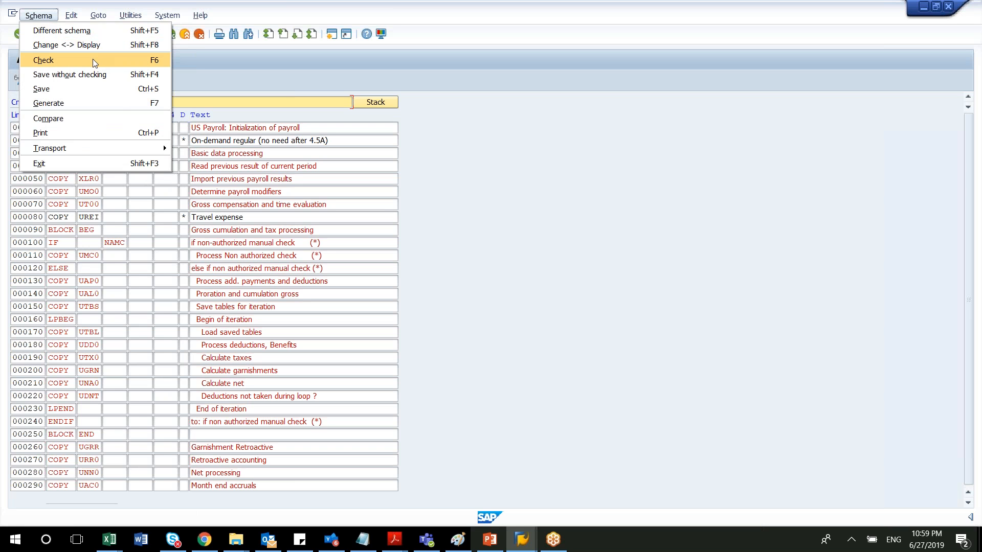
click(93, 59)
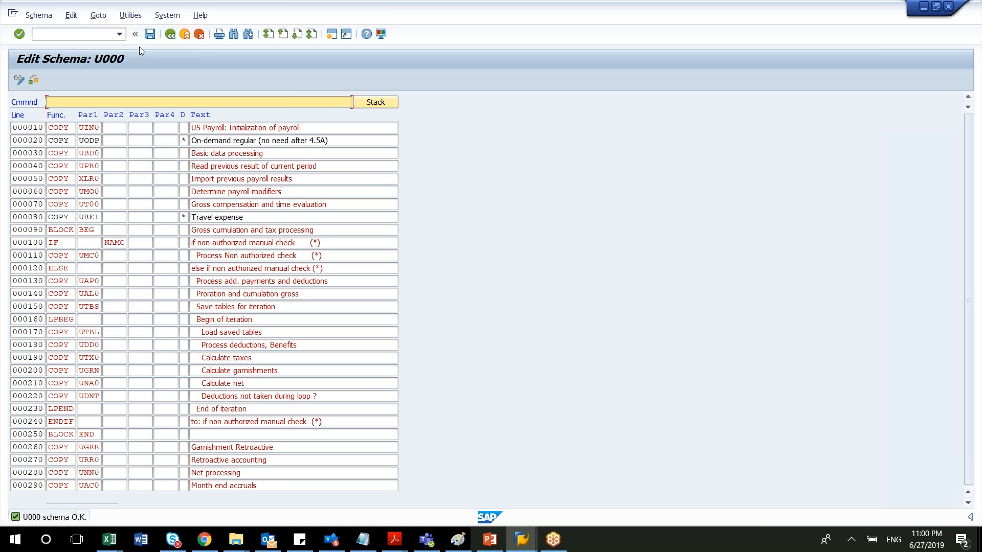
Return to the initial schema screen and select schema G000.
click(171, 34)
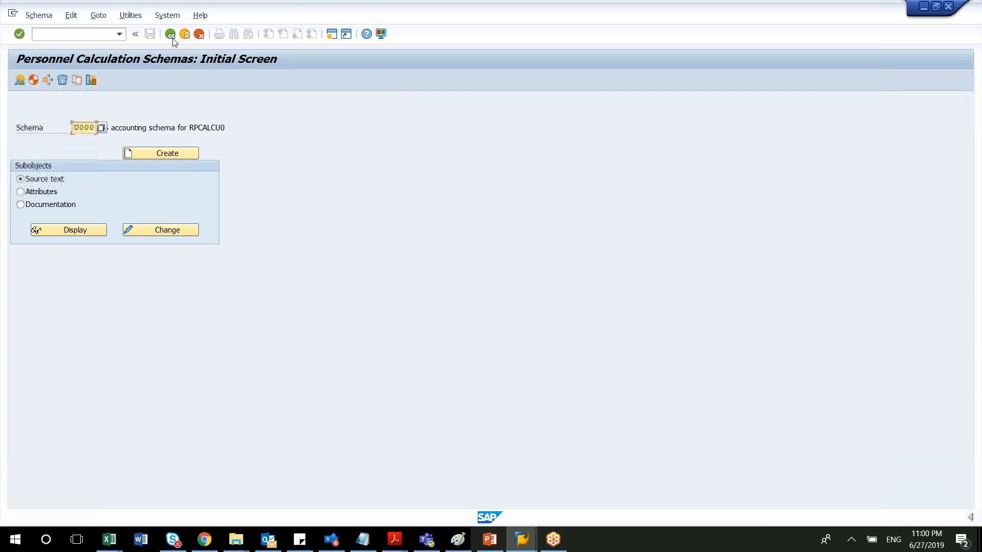
double_click(79, 128)
text(G000)
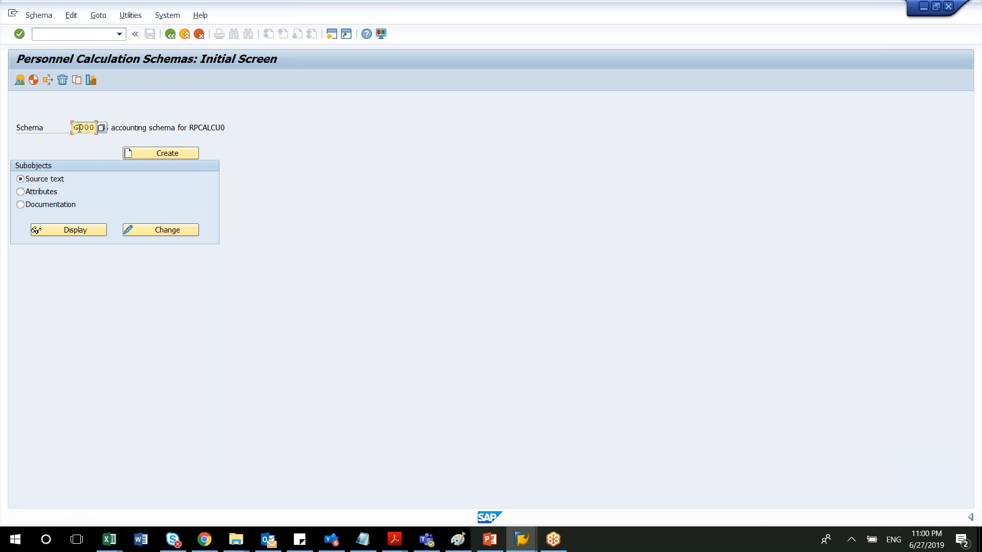
key(Return)
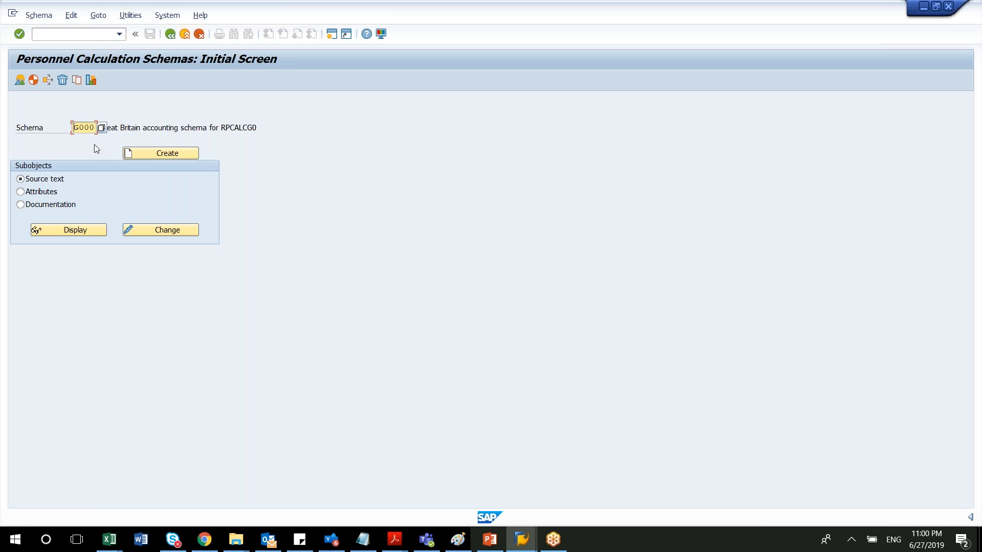
Copy schema G000 to the custom schema ZBT1, recording it in the proposed customizing request.
click(77, 81)
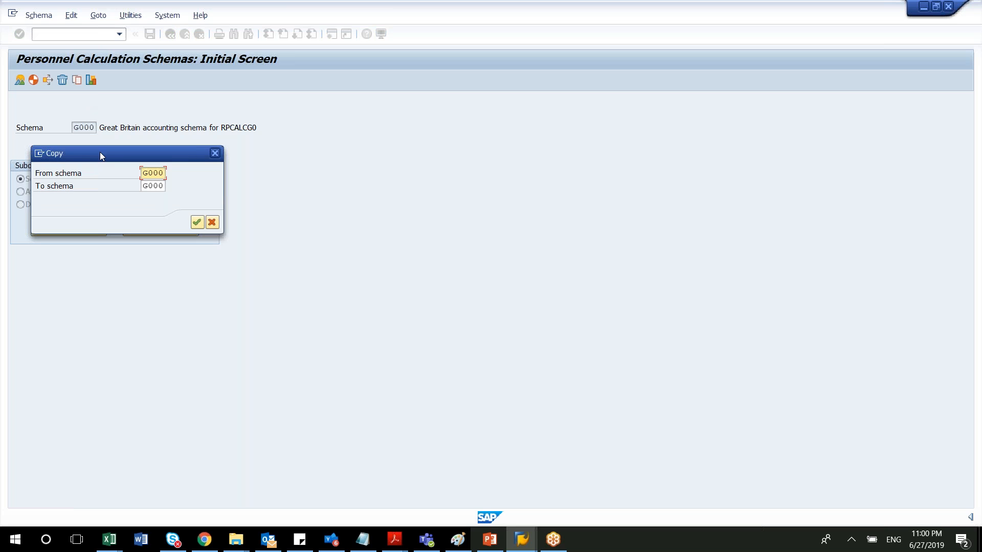
drag(102, 154, 364, 249)
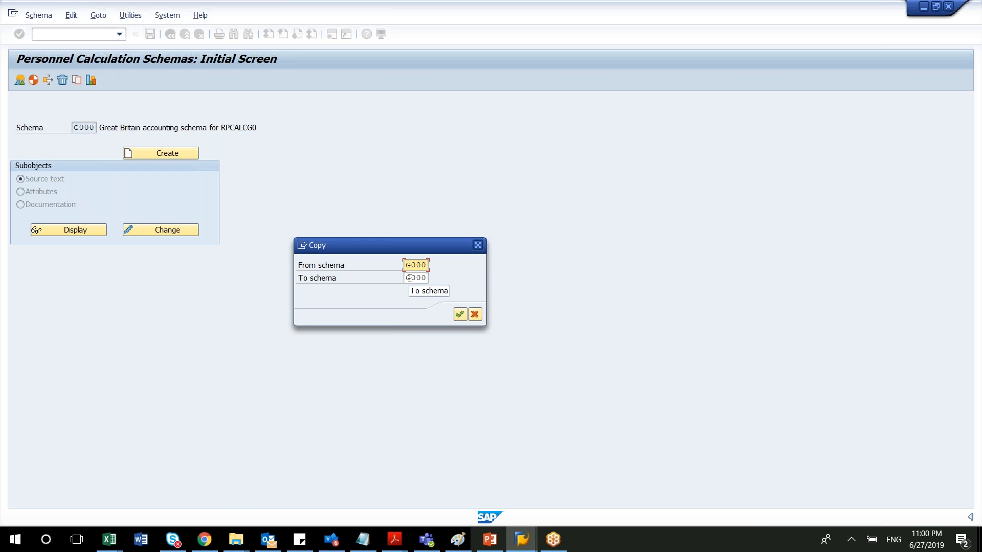
drag(407, 278, 467, 271)
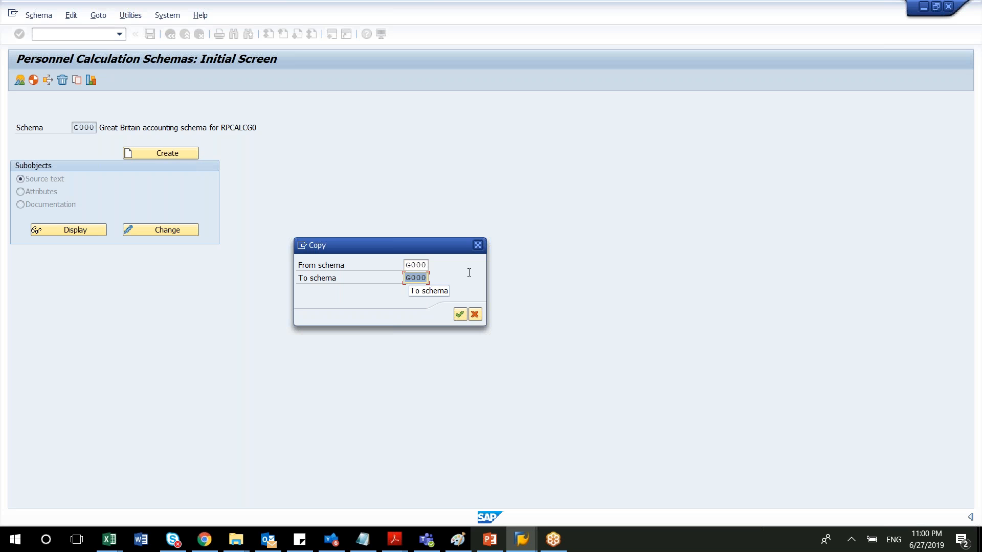
text(ZBT)
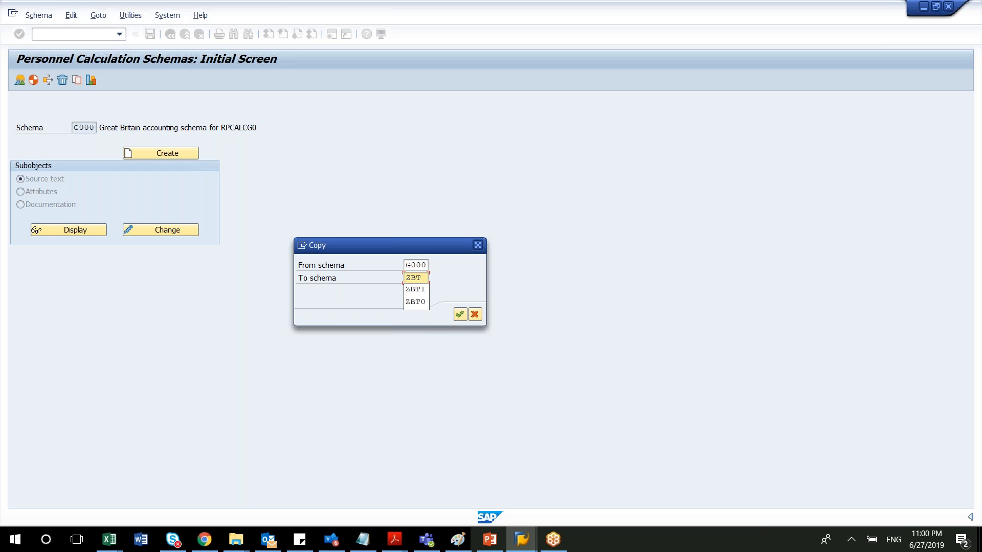
text(1)
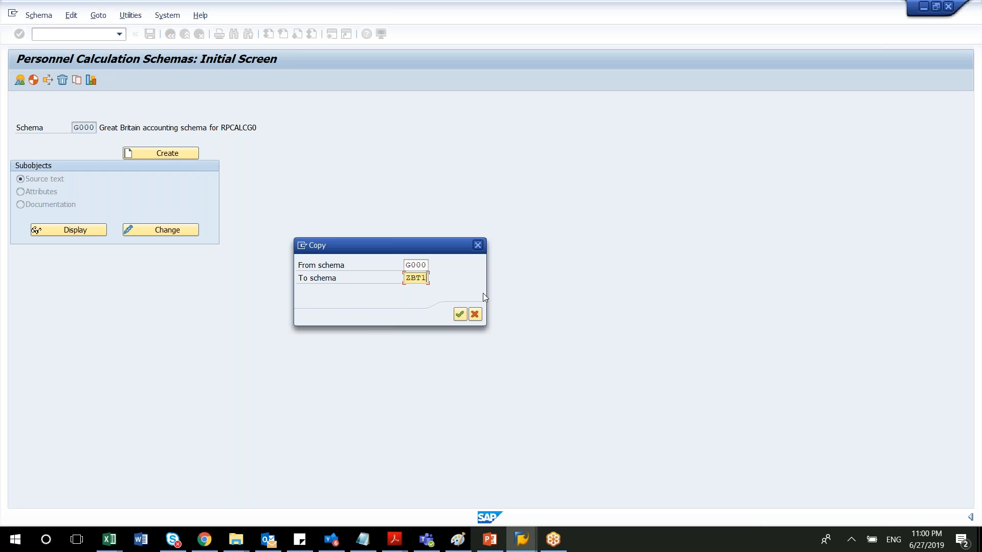
click(463, 314)
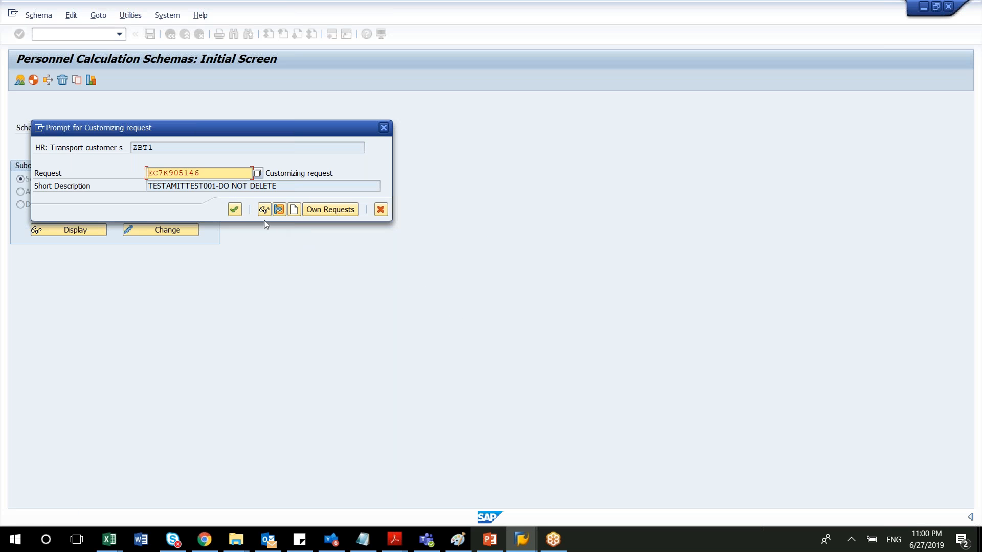
click(237, 213)
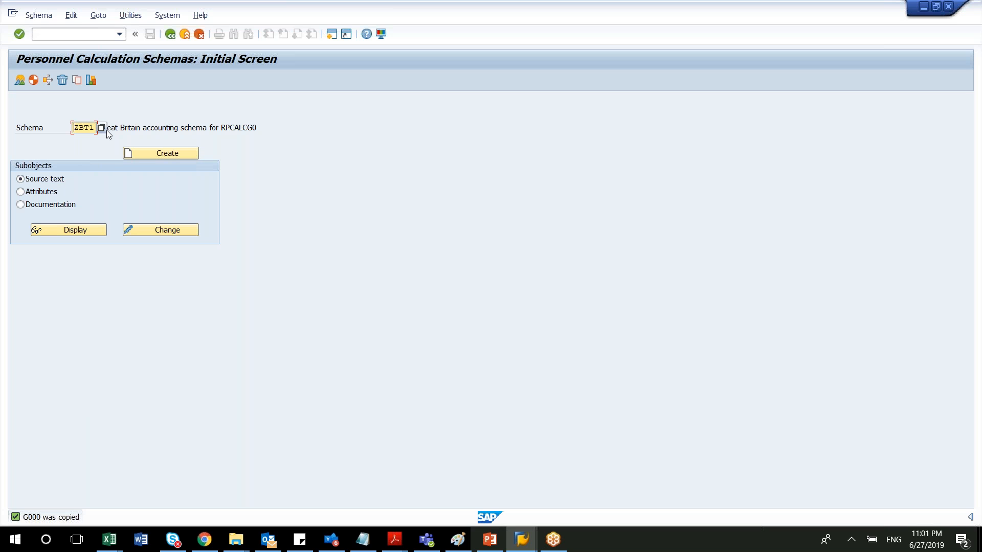
Open the attributes of schema ZBT1 in change mode.
click(135, 128)
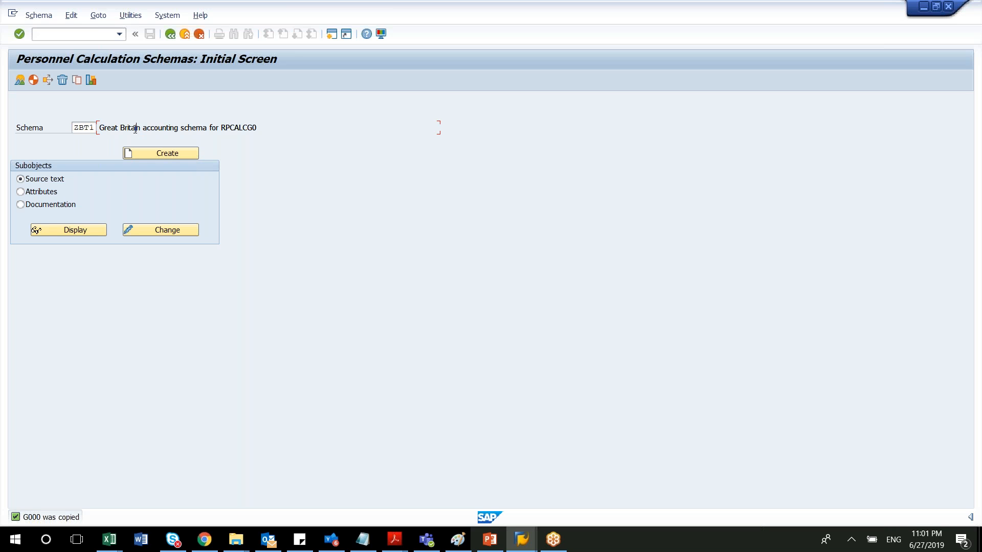
drag(145, 129, 260, 132)
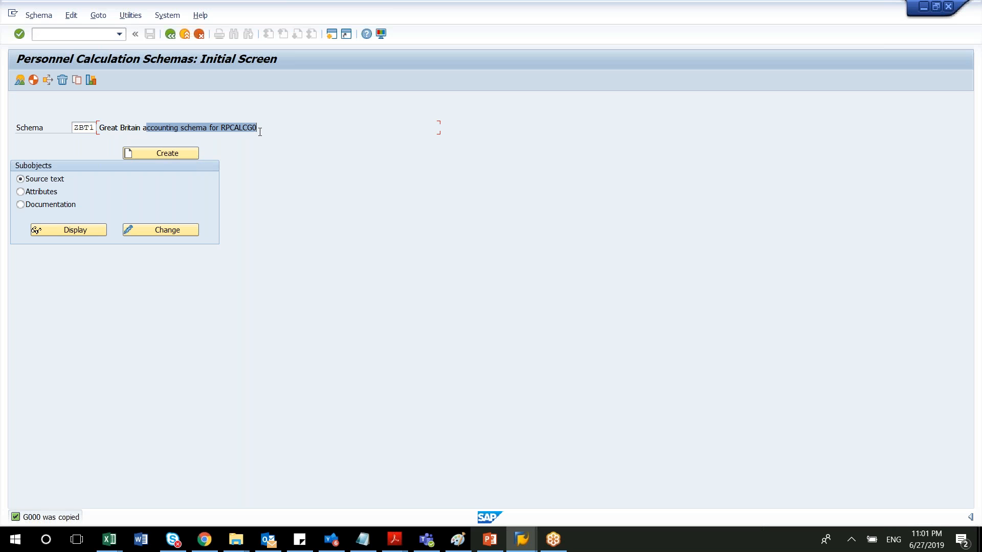
click(19, 192)
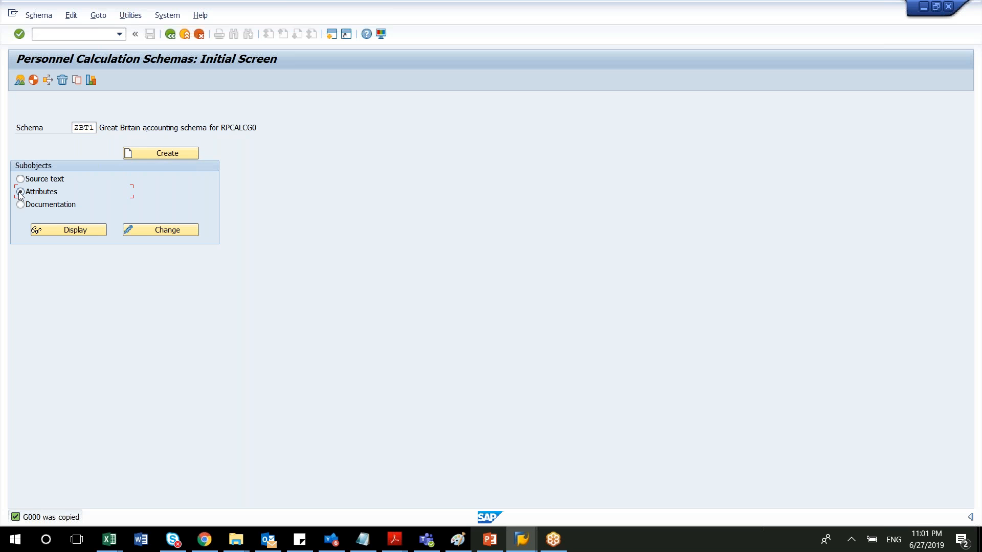
click(139, 229)
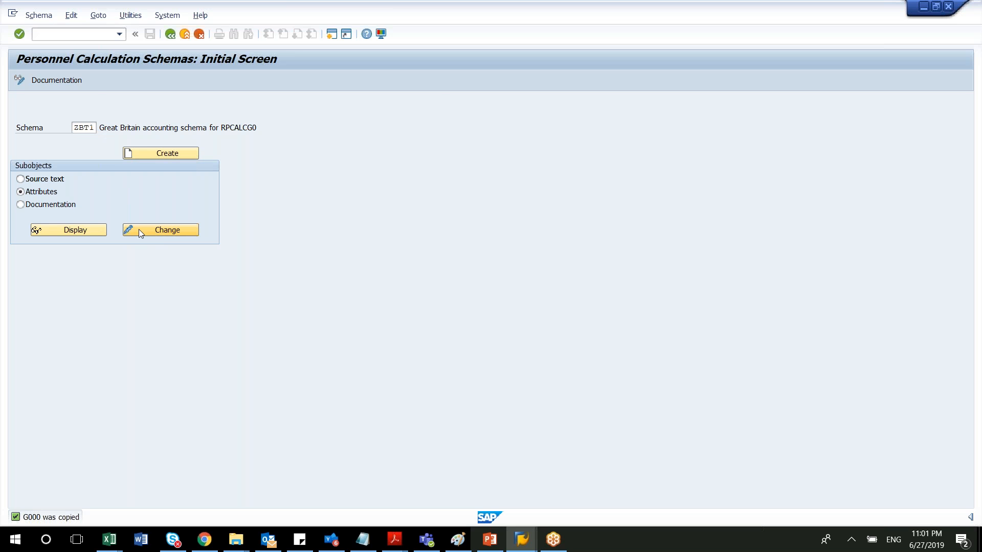
Replace the description of schema ZBT1 with "Payroll Schema for Best Travel UK Session 1".
drag(261, 103, 91, 90)
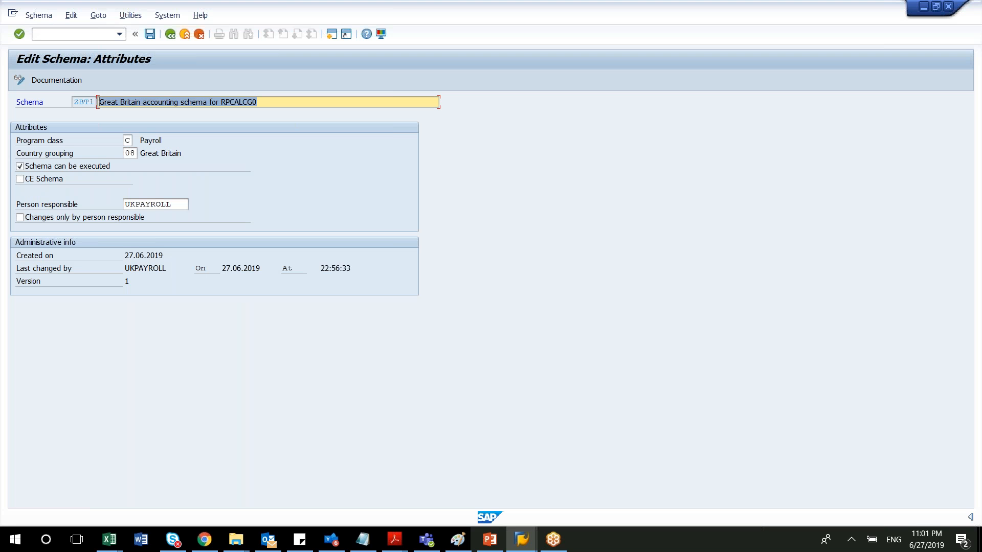
text(Payroll Schema)
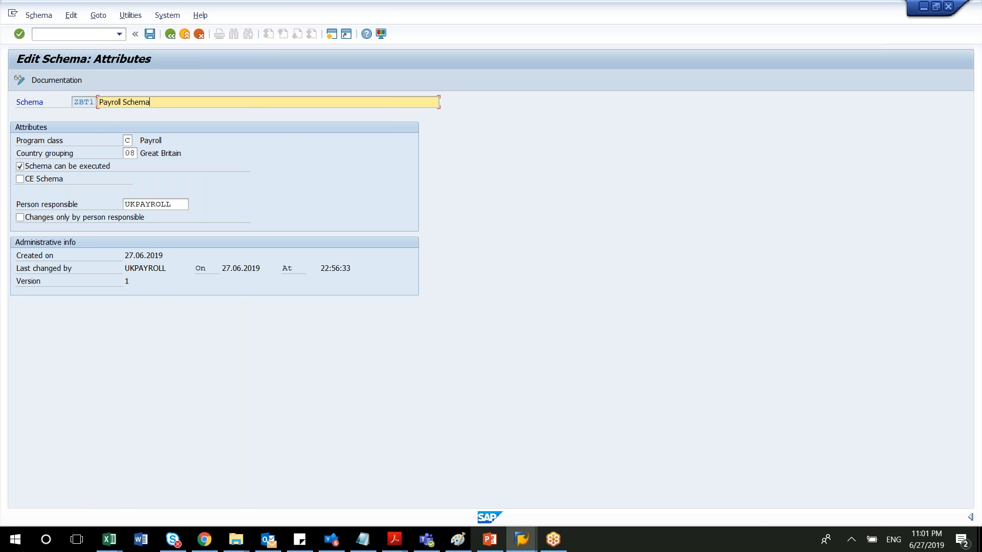
text( for Best Travel UK Part)
key(BackSpace)
key(BackSpace)
key(BackSpace)
key(BackSpace)
text(Sessio)
text(n 1)
List the available program classes for the schema and choose C (Payroll).
click(128, 140)
click(137, 142)
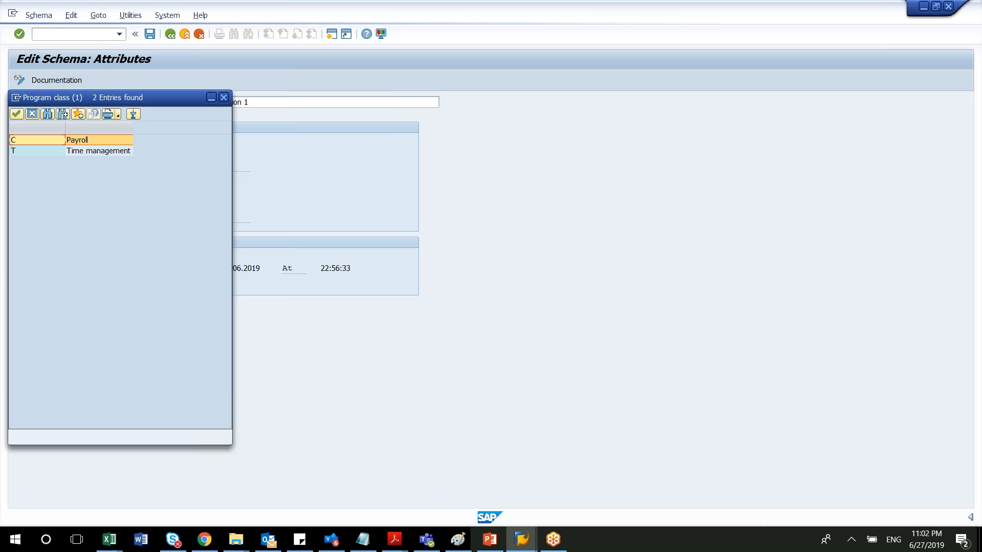
drag(135, 98, 472, 100)
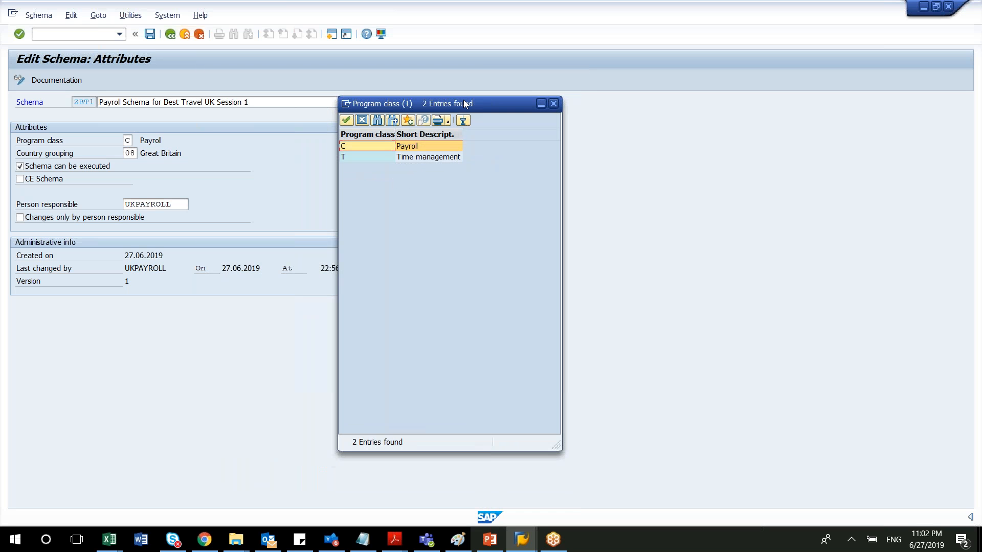
click(347, 121)
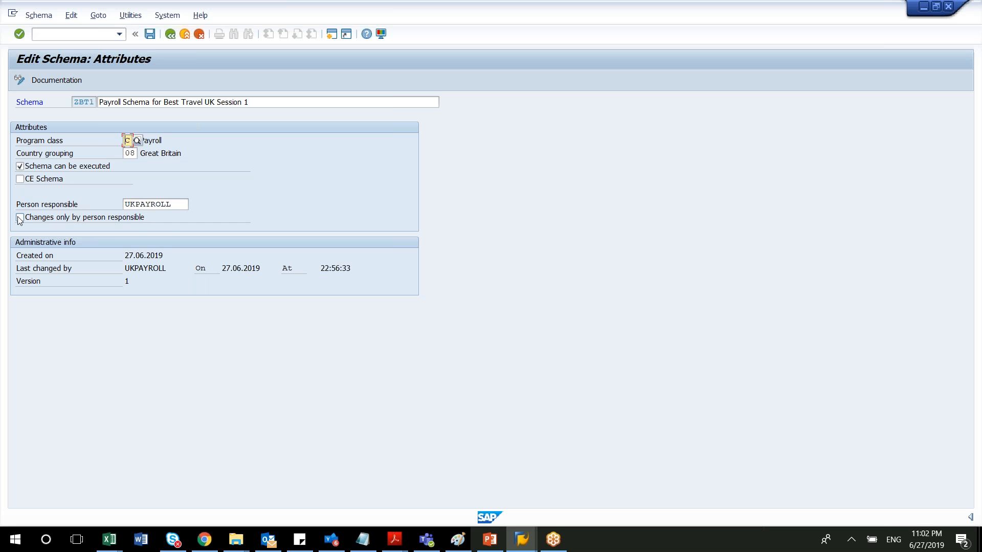
Save the ZBT1 attributes under the proposed customizing request and return to the initial schema screen.
click(149, 36)
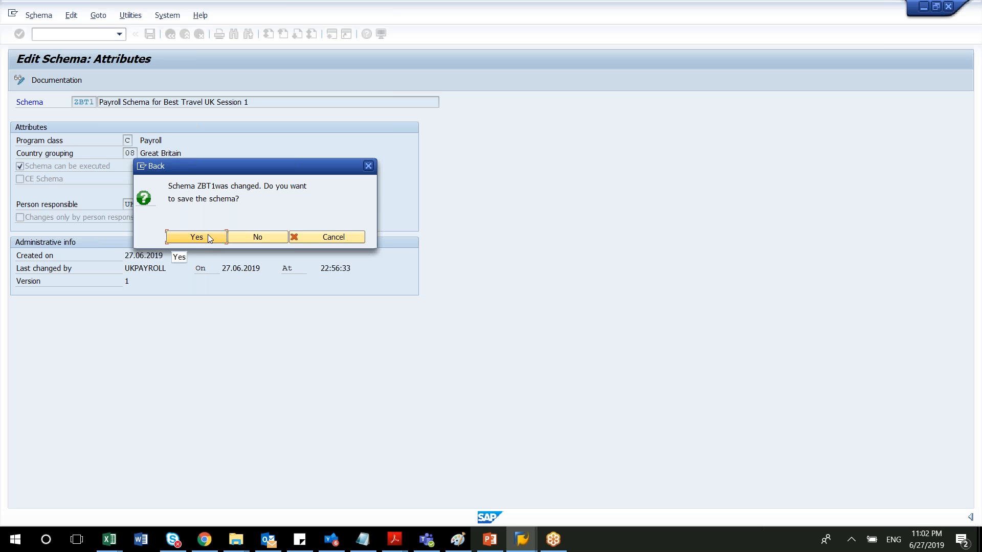
click(207, 236)
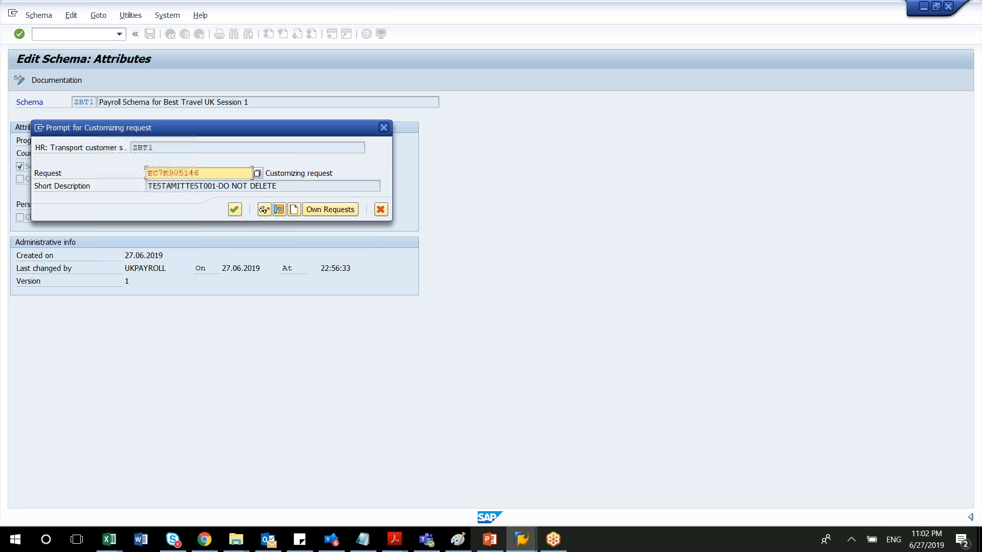
click(233, 209)
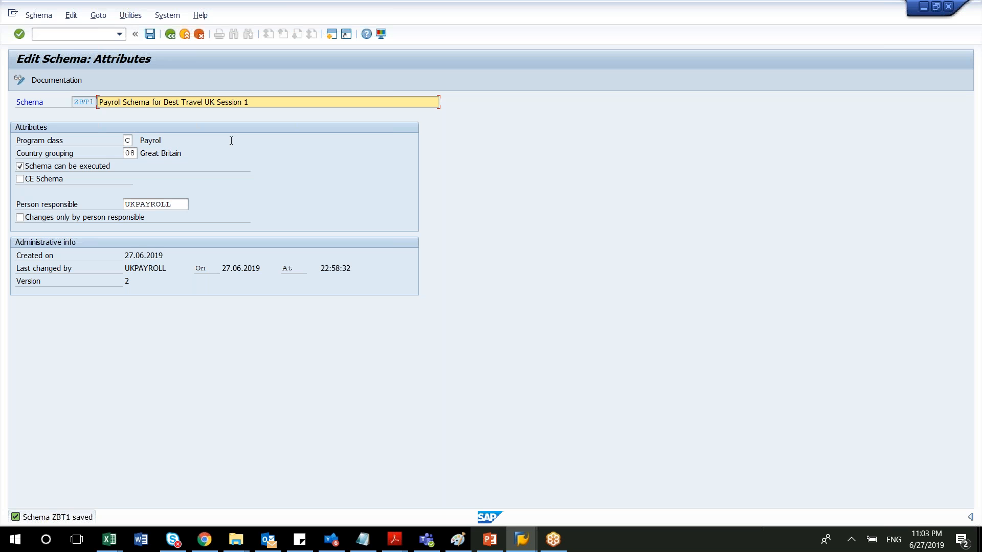
click(151, 34)
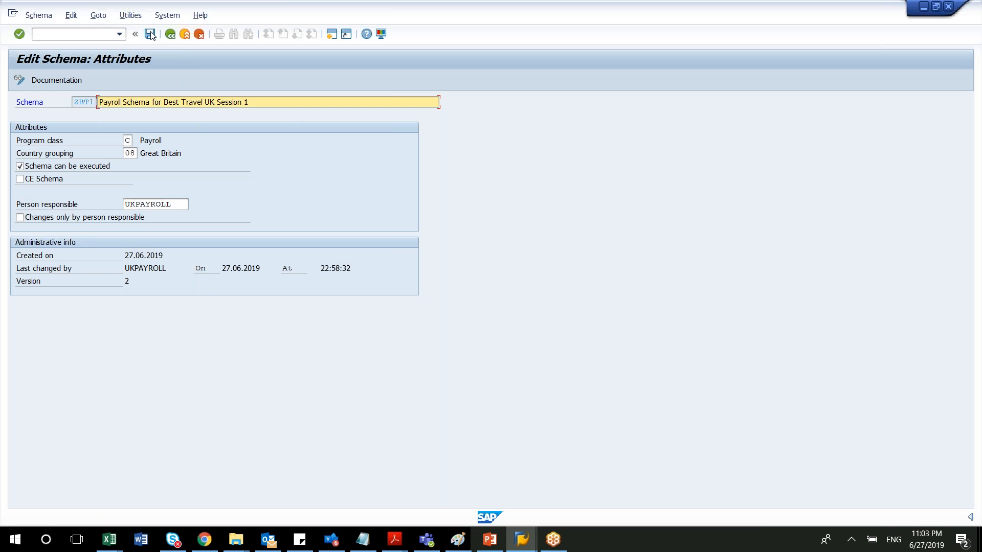
click(169, 35)
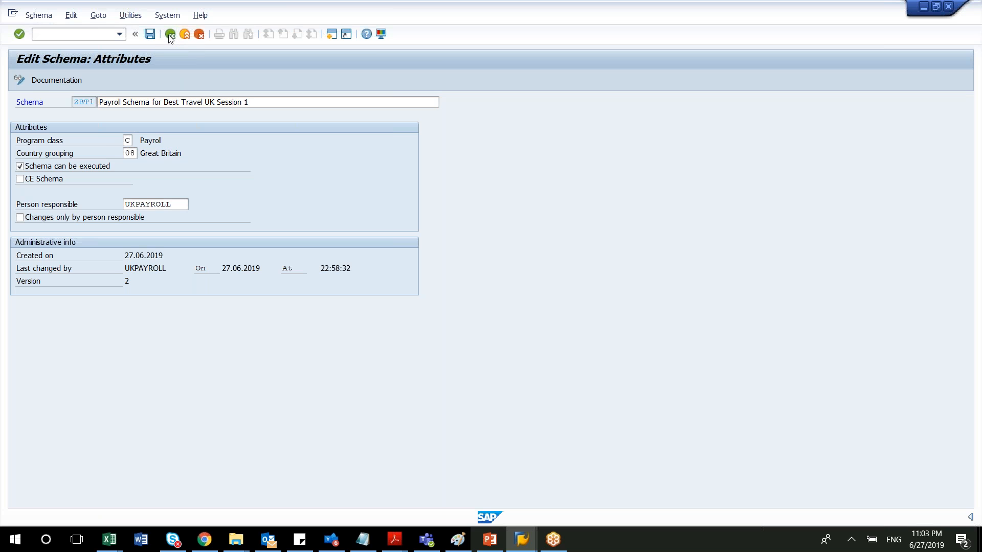
click(169, 34)
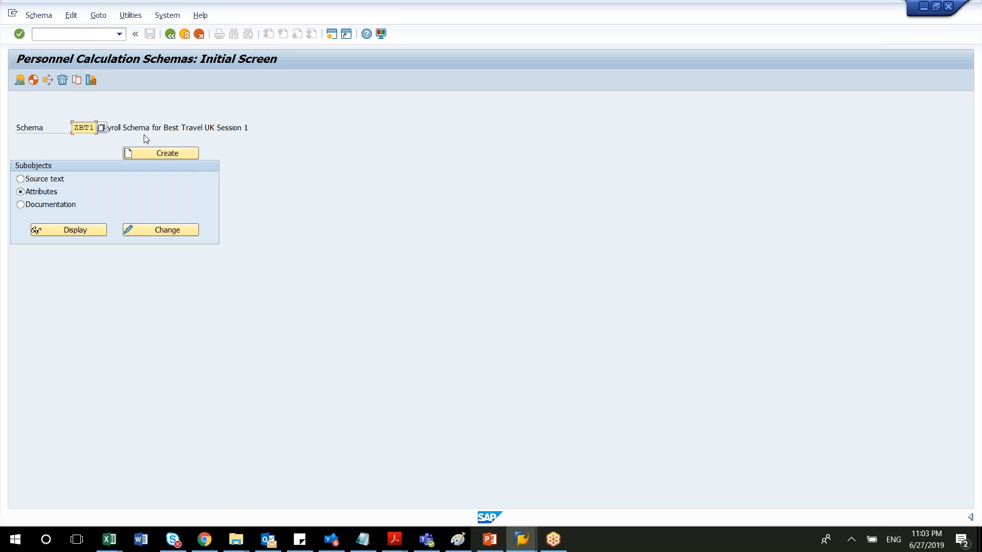
Open the source text of ZBT1 for editing and replace the comment on line 000040 with "Best Travel Schema Training".
click(49, 180)
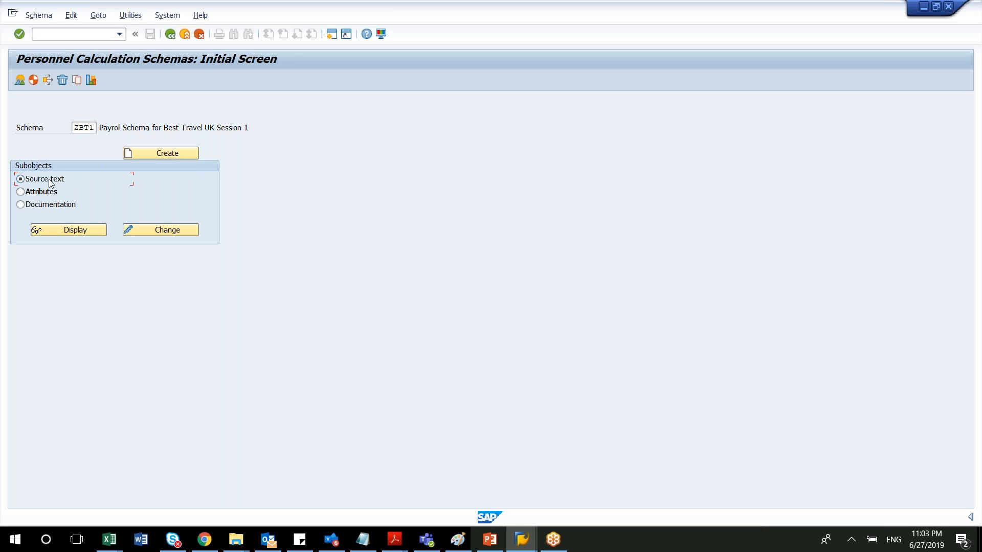
click(142, 231)
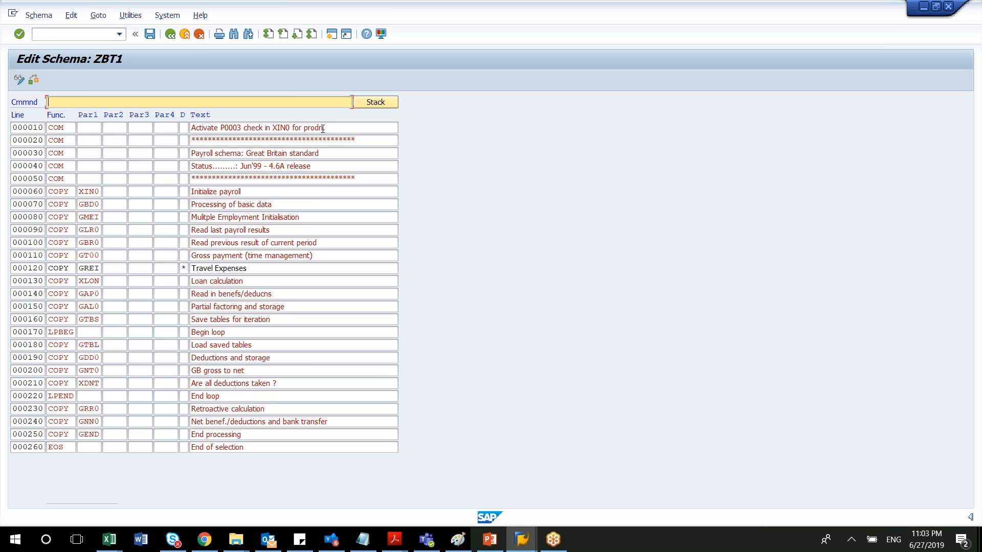
drag(320, 166, 181, 163)
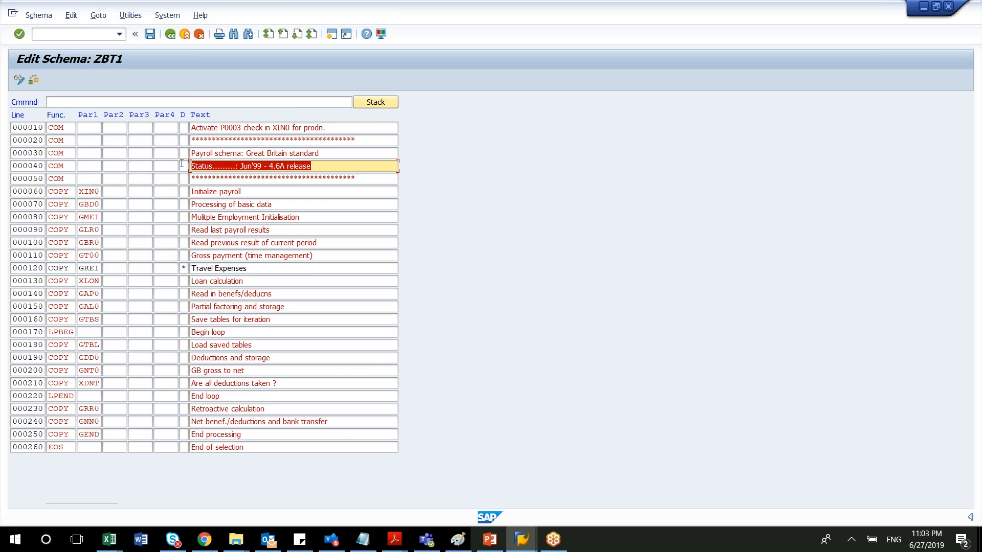
text(Best Travel Sche)
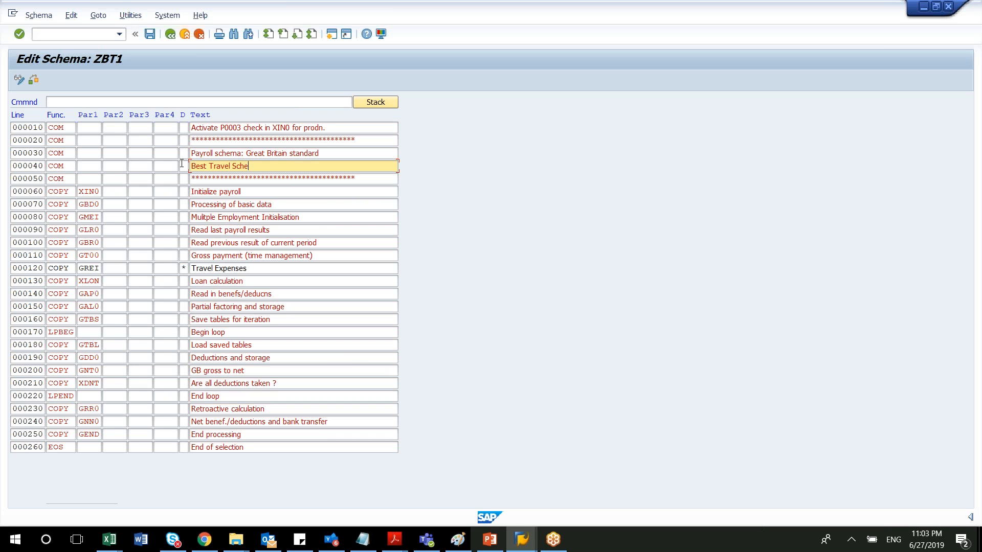
text(ma Training)
Add 3 empty lines to the end of the ZBT1 source text.
click(34, 410)
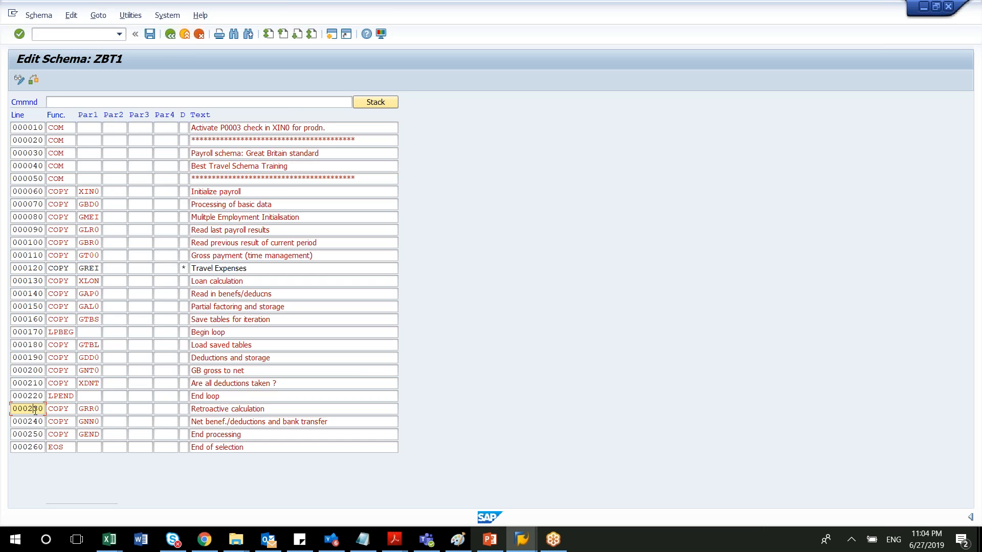
click(65, 18)
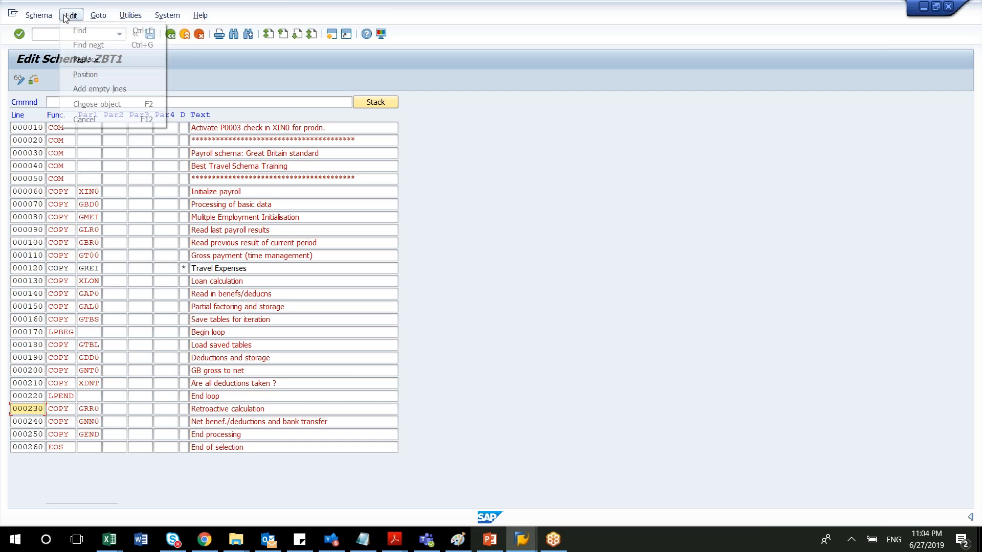
click(93, 89)
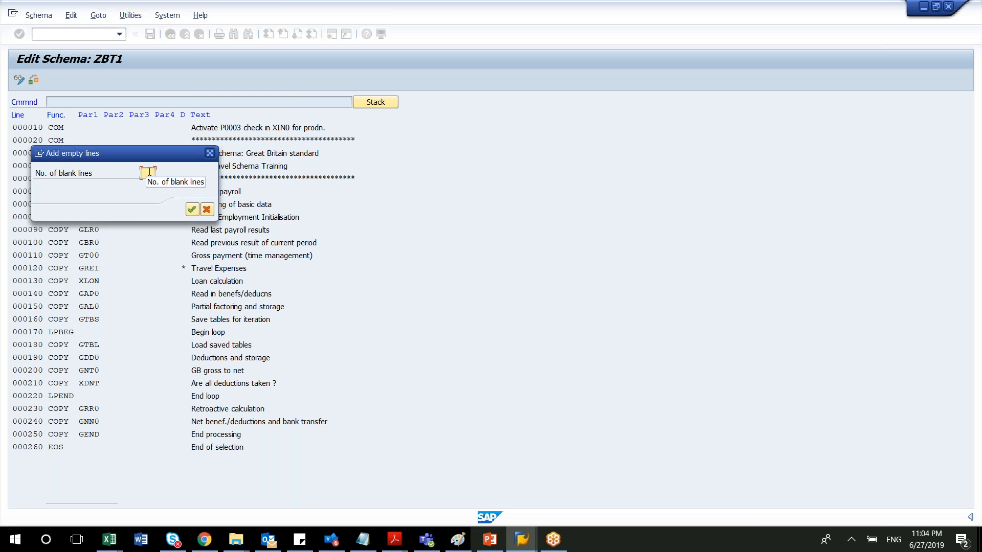
text(3)
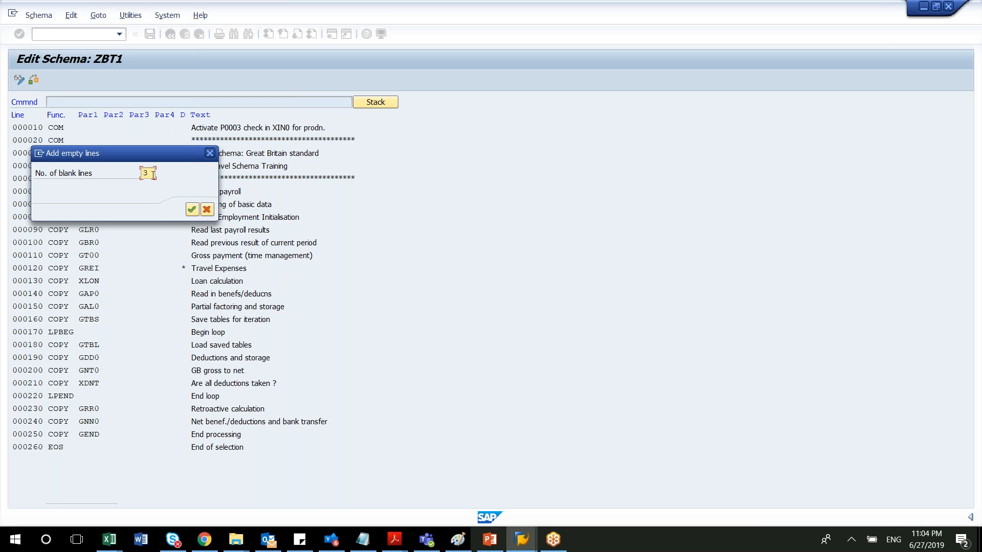
click(191, 210)
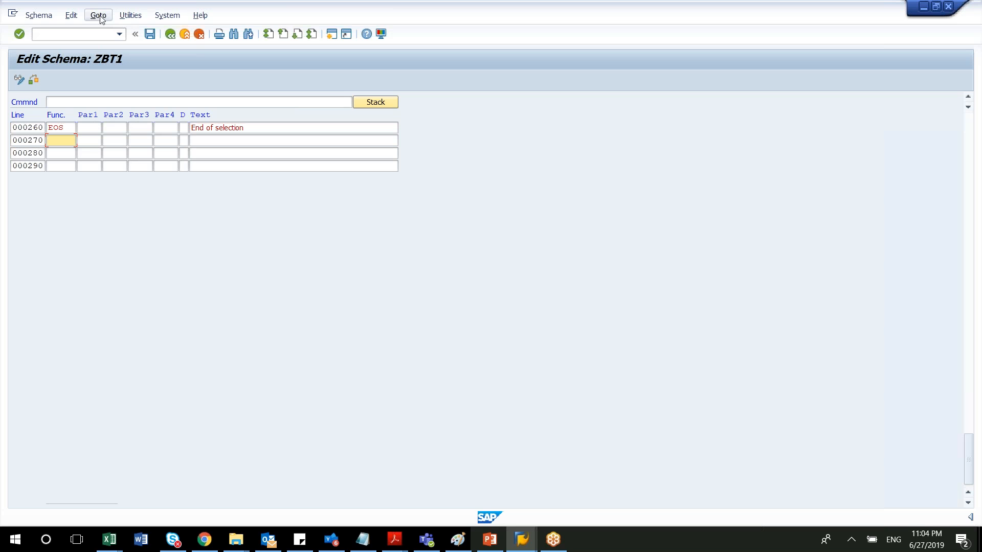
Position the schema editor on line 000110 and place the cursor in its line number.
click(71, 15)
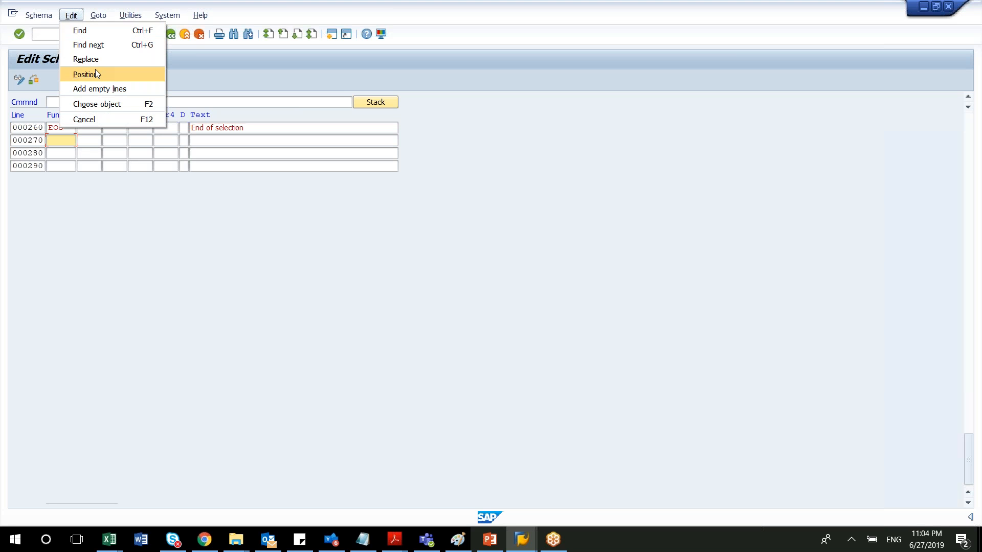
click(97, 75)
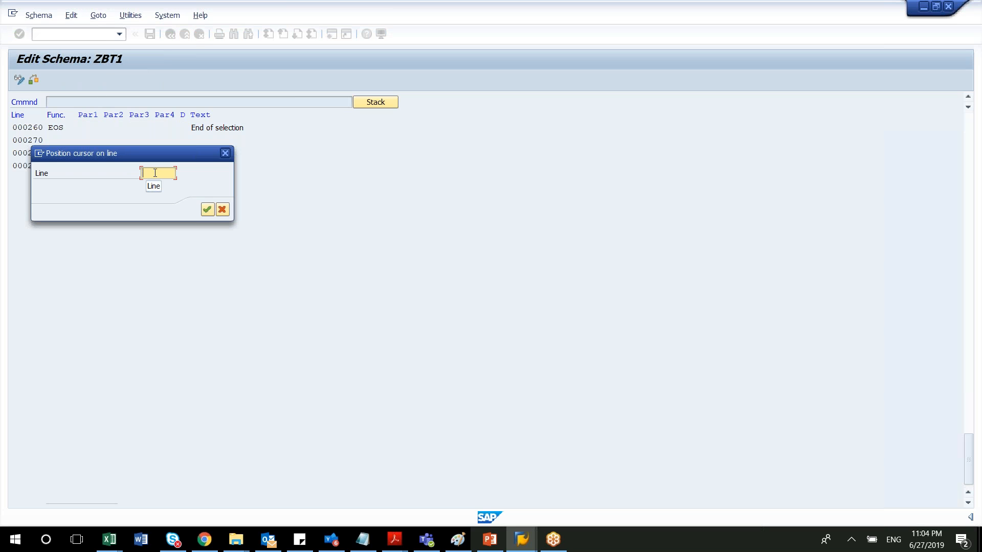
text(000110)
key(Return)
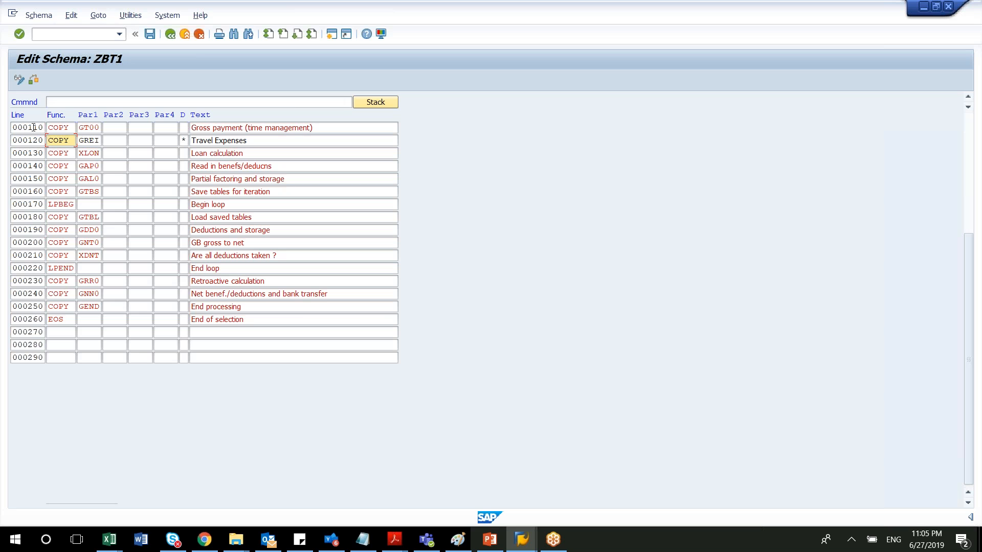
click(33, 127)
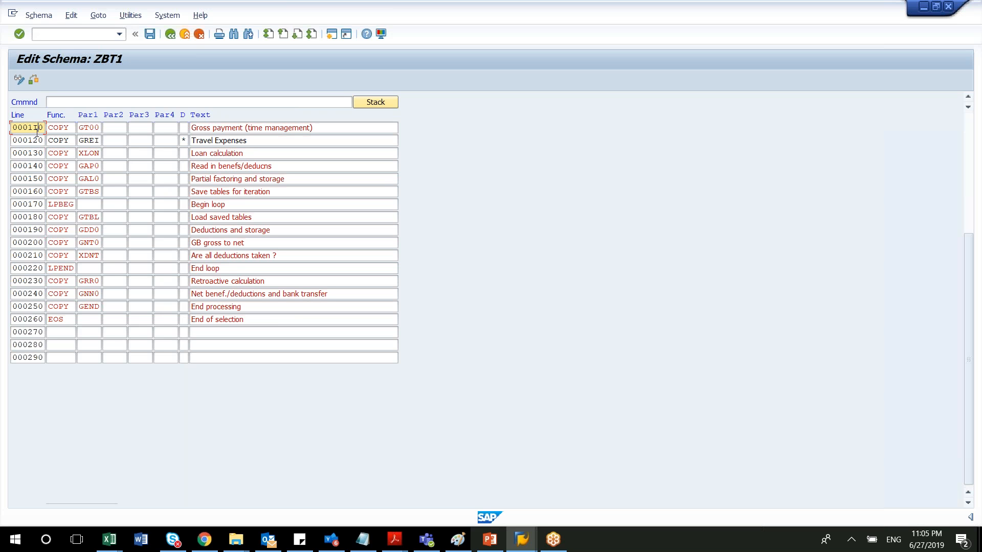
click(36, 129)
key(BackSpace)
text(10d)
key(BackSpace)
Call up the navigation stack, and position the schema editor on line 000120.
click(99, 15)
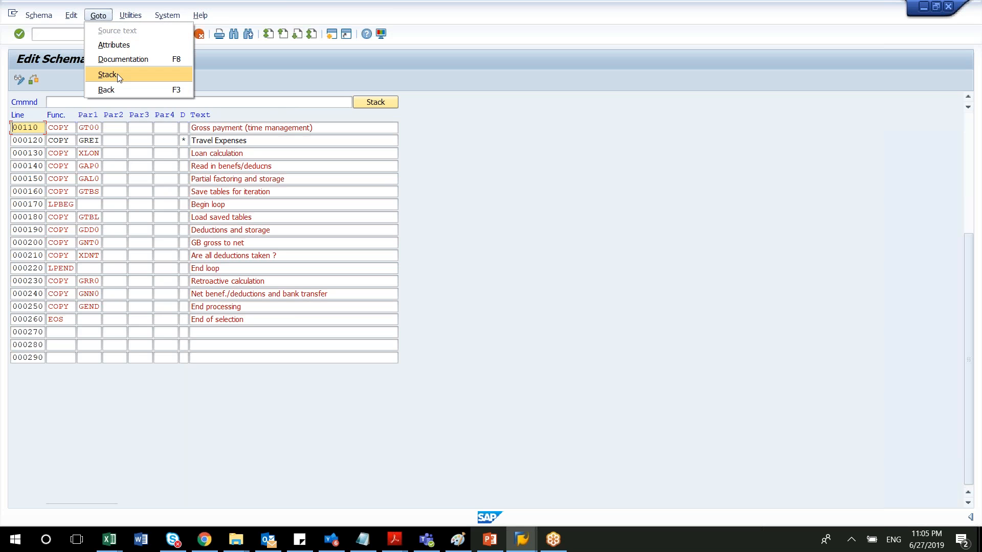
click(116, 74)
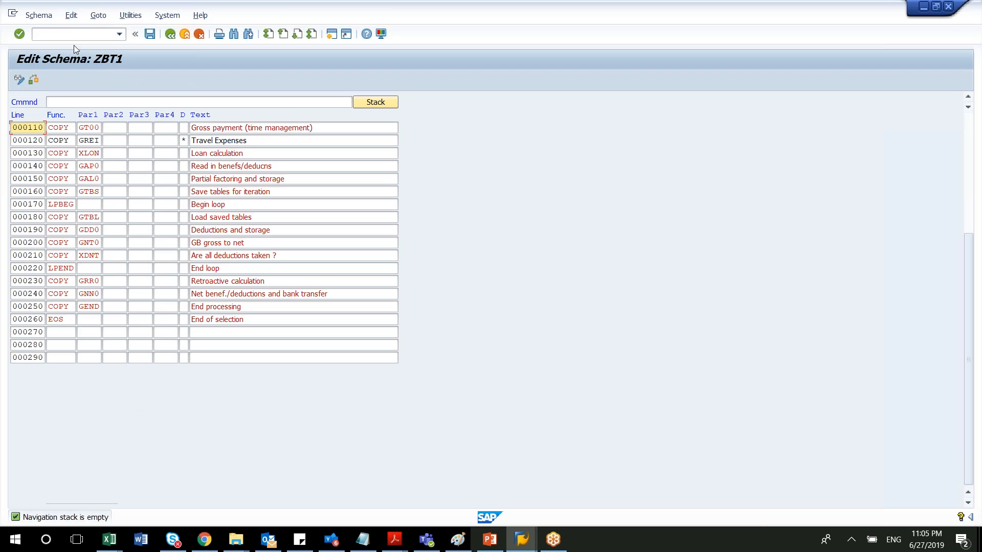
click(71, 17)
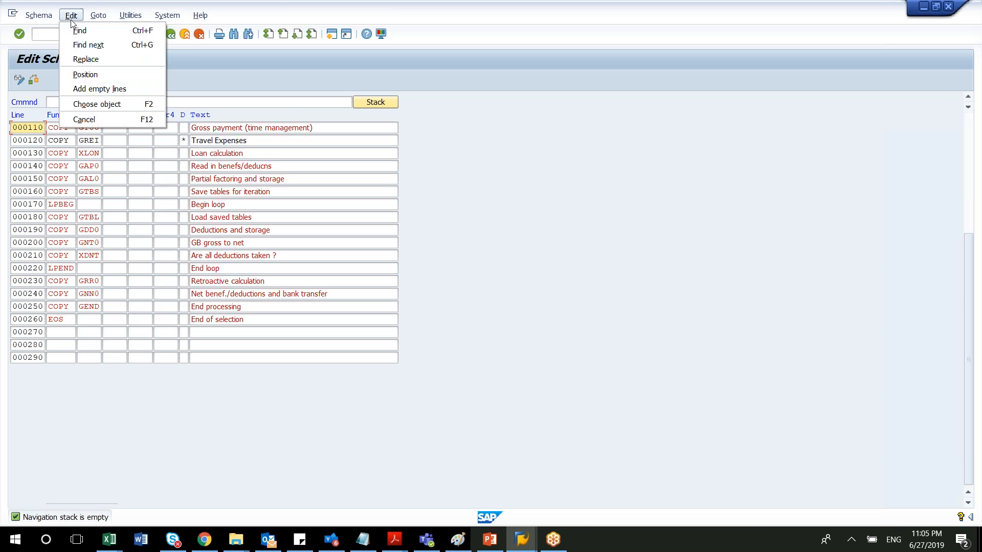
click(85, 75)
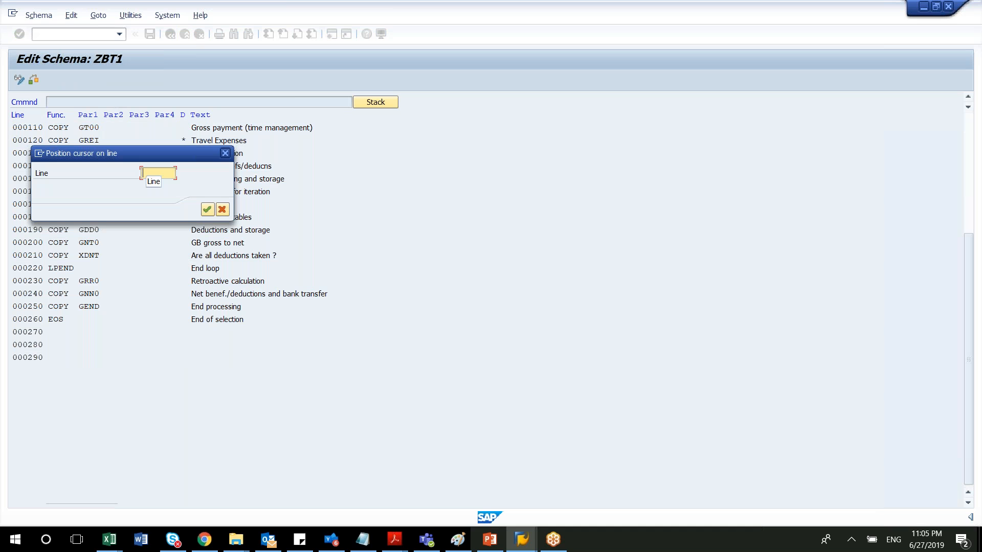
text(00)
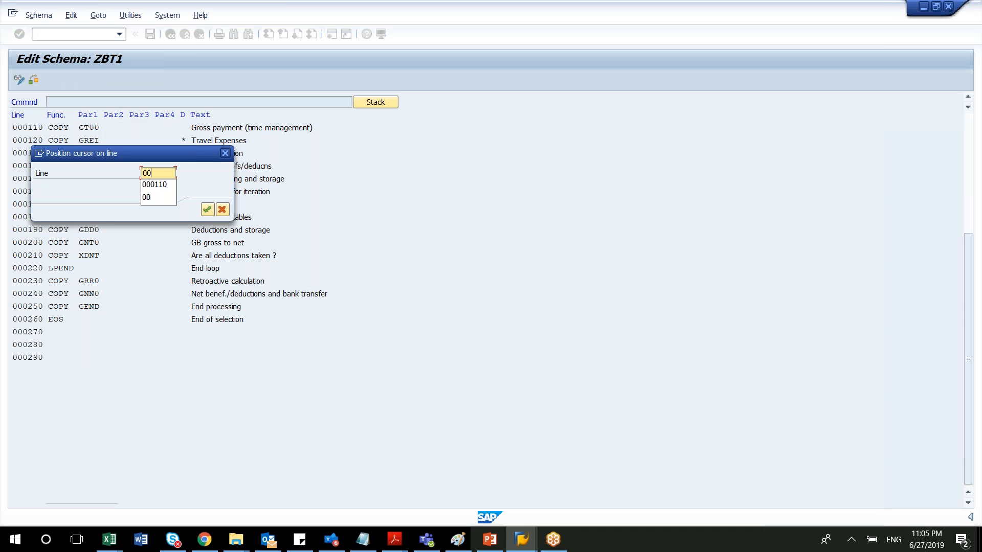
text(120)
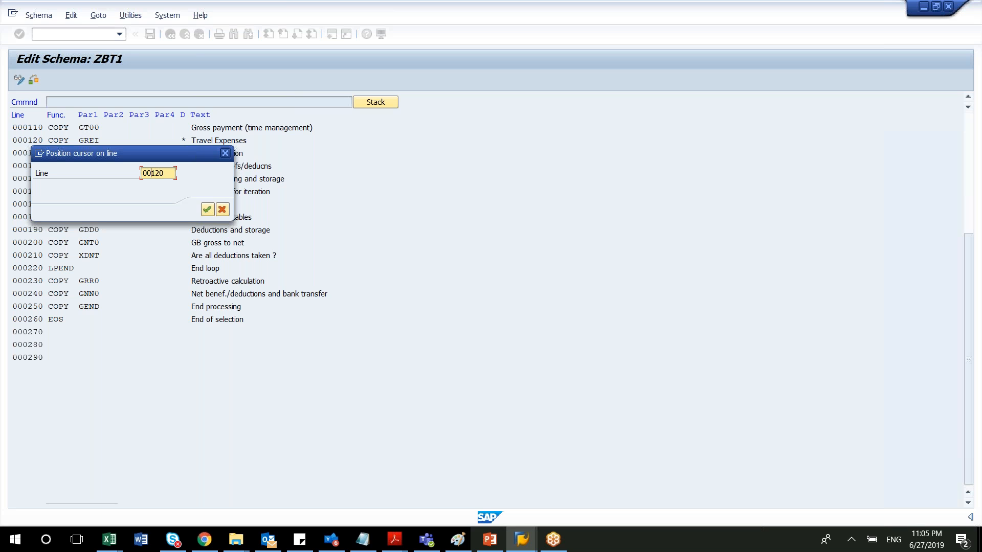
text(01)
click(207, 209)
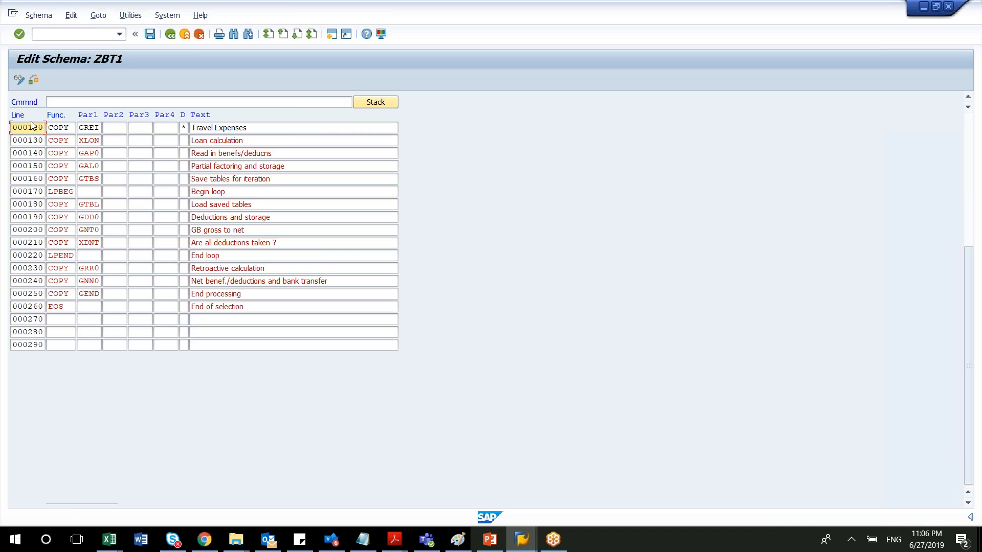
Run the consistency check on schema ZBT1.
click(47, 18)
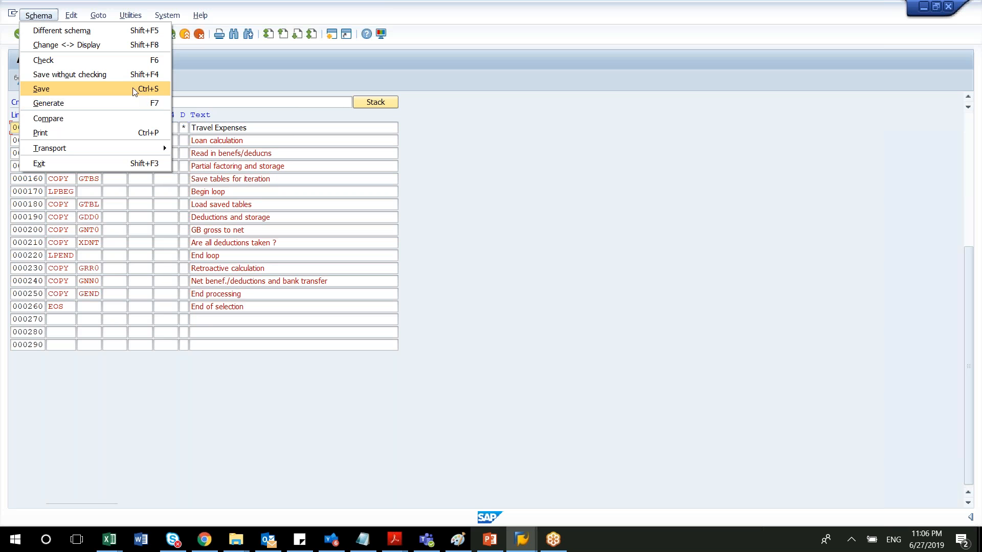
click(109, 62)
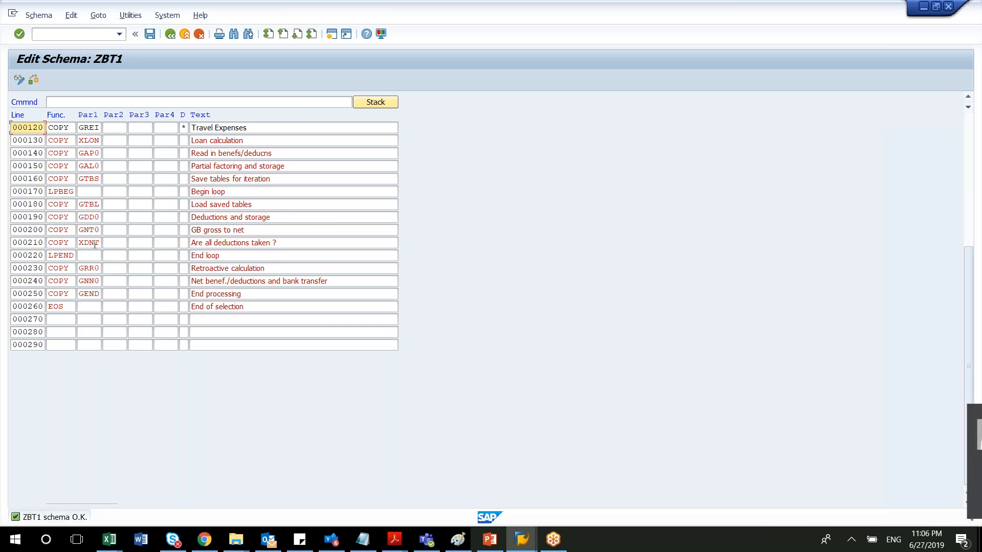
click(34, 80)
Compare ZBT1 with standard schema G000, including texts and displaying differences only, and return to the schema editor.
click(46, 15)
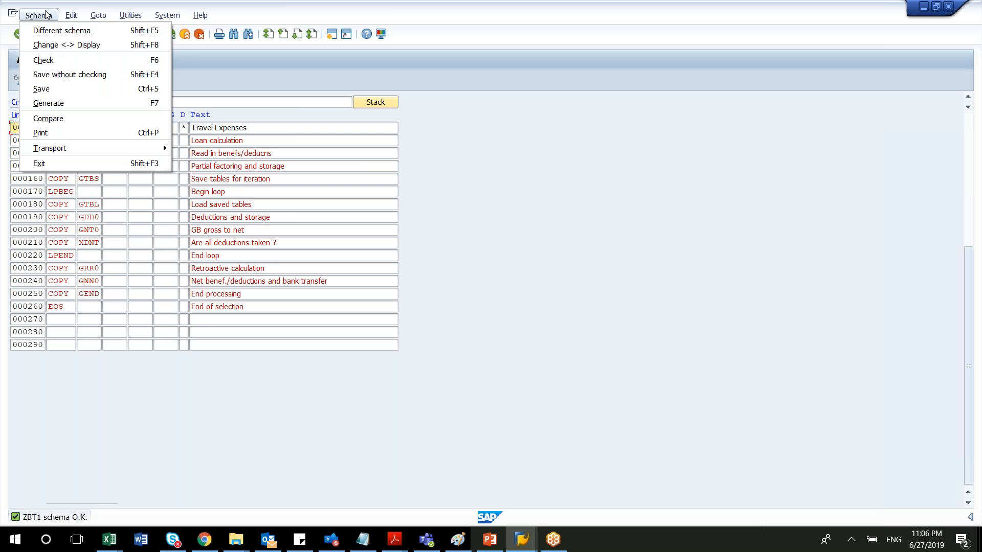
click(82, 118)
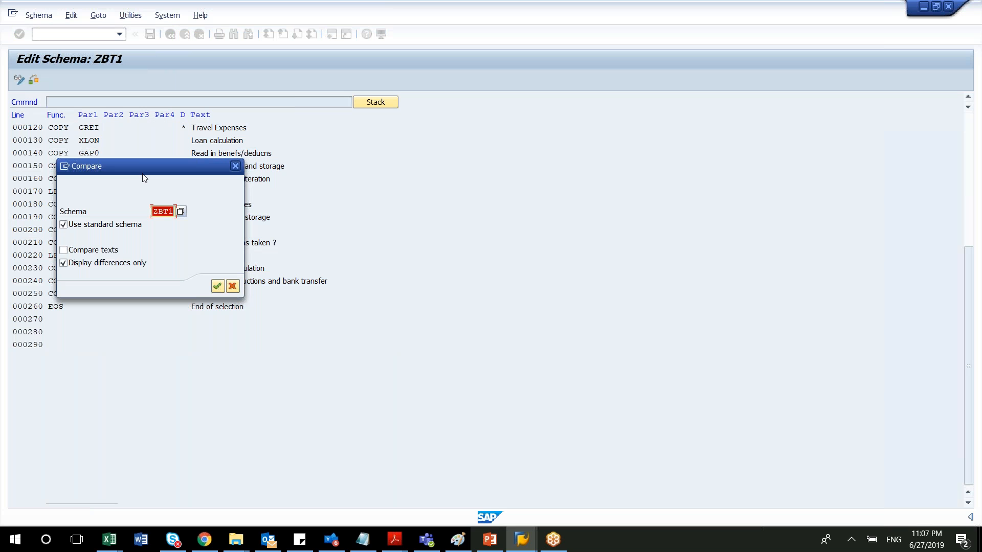
text(G000)
click(64, 250)
click(217, 286)
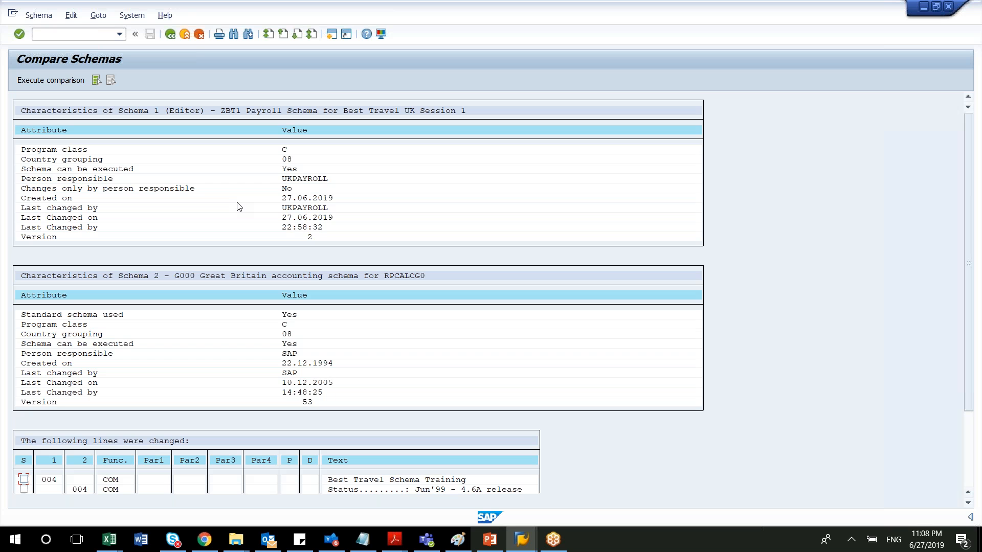
click(67, 82)
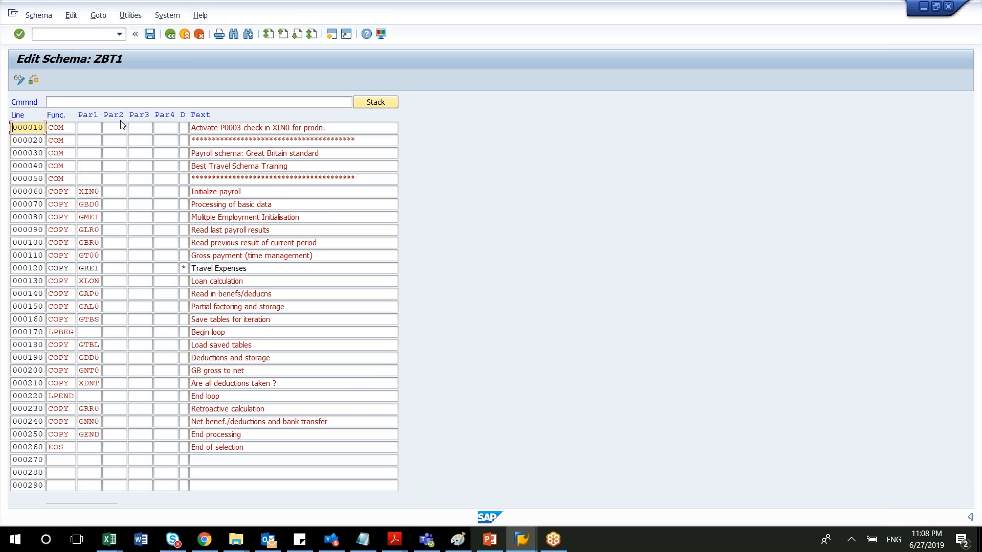
Save schema ZBT1 with checking under the proposed customizing request.
click(46, 16)
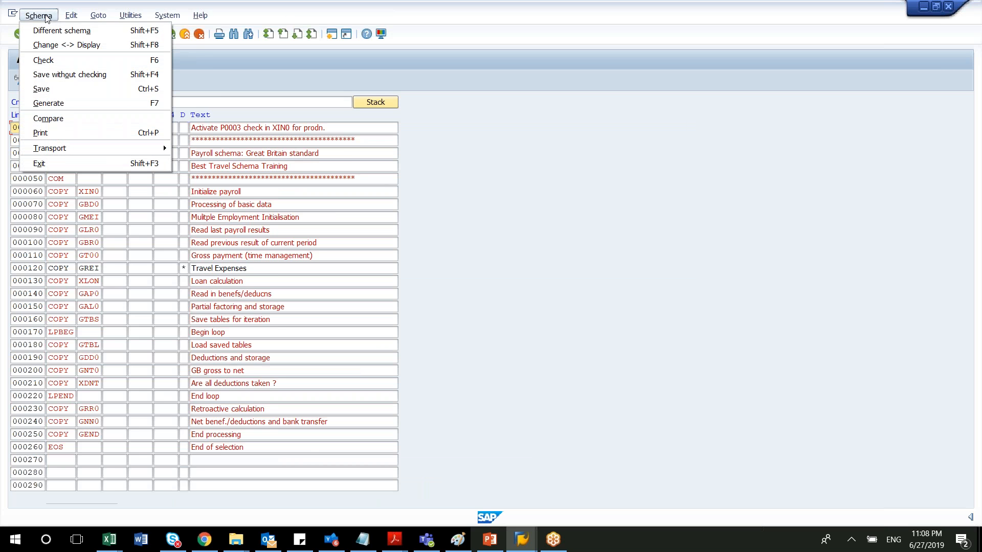
click(63, 89)
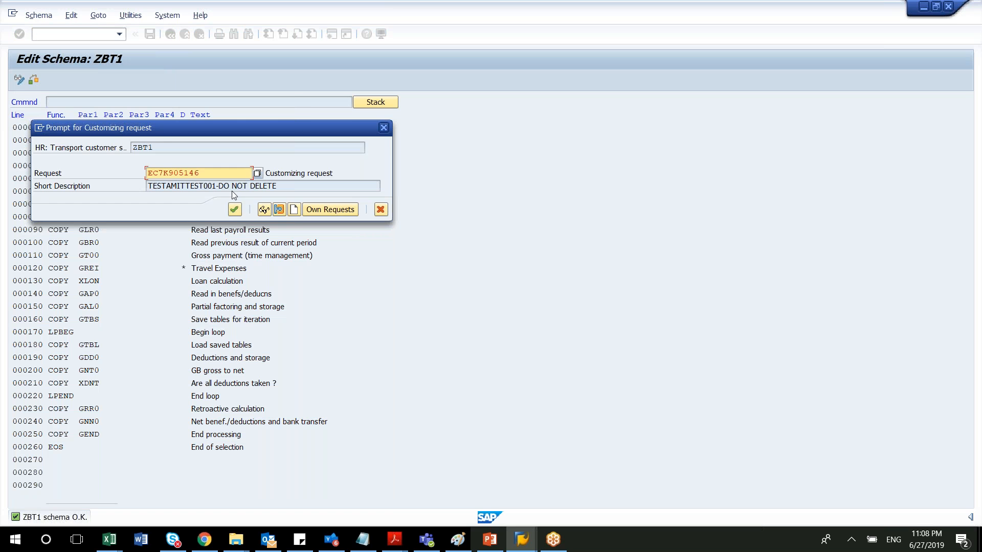
click(234, 210)
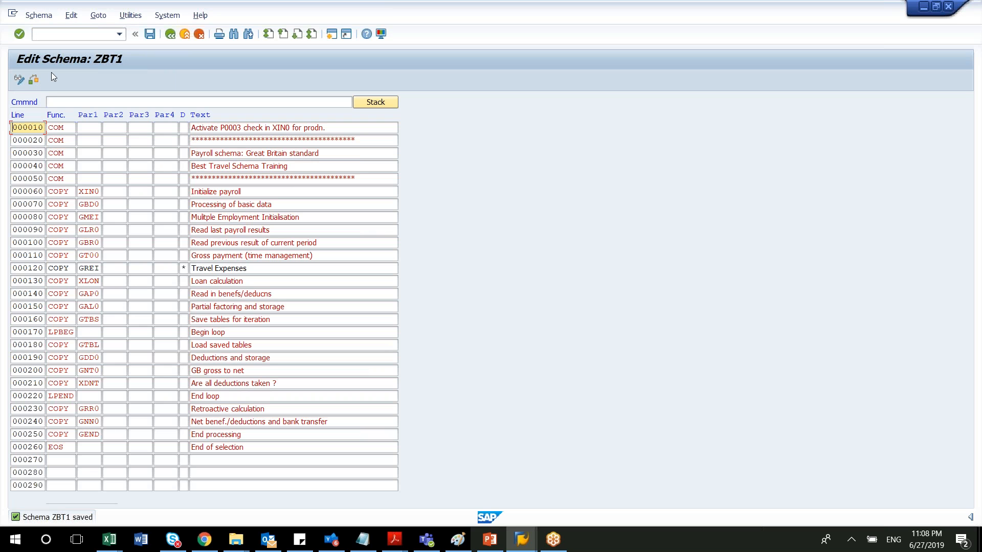
Generate schema ZBT1 and check it again for errors.
click(45, 18)
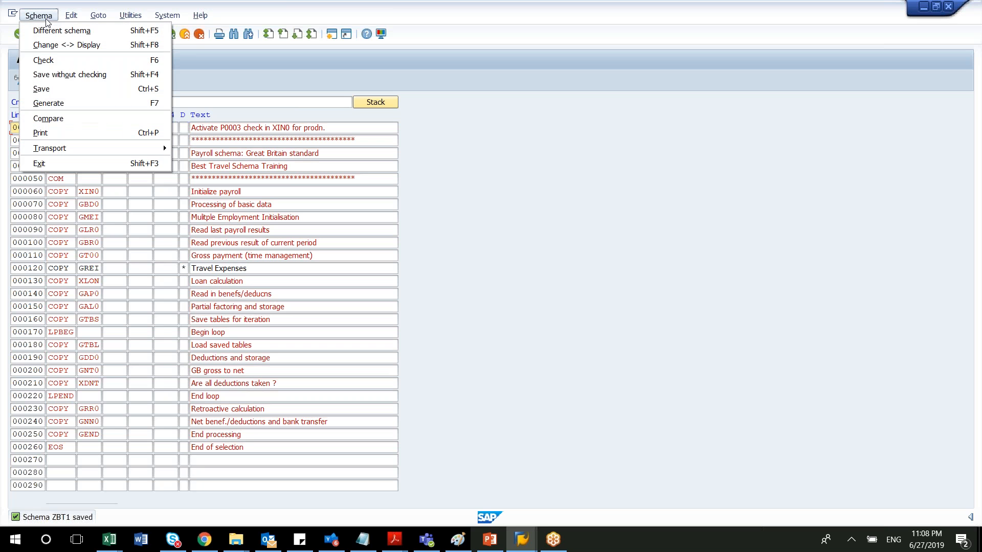
click(75, 99)
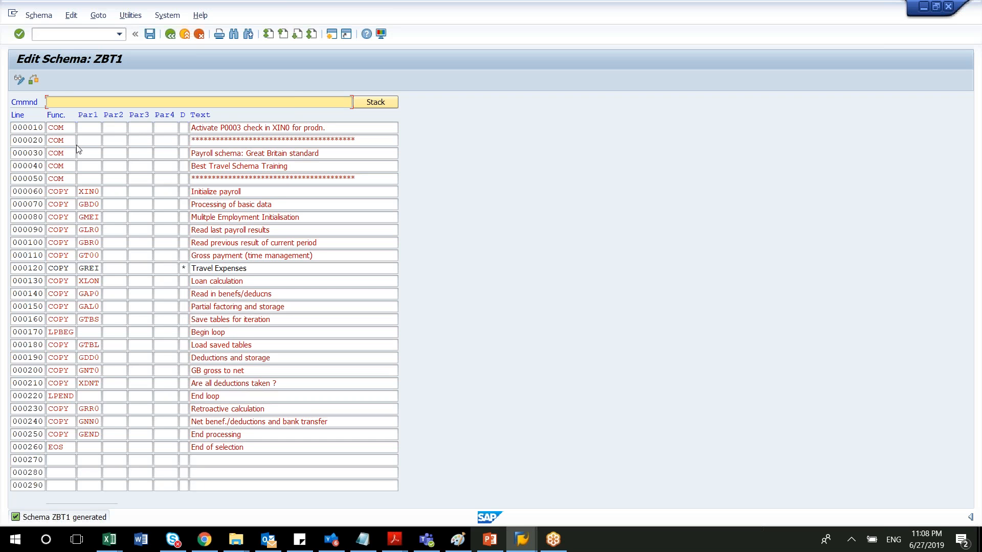
click(33, 80)
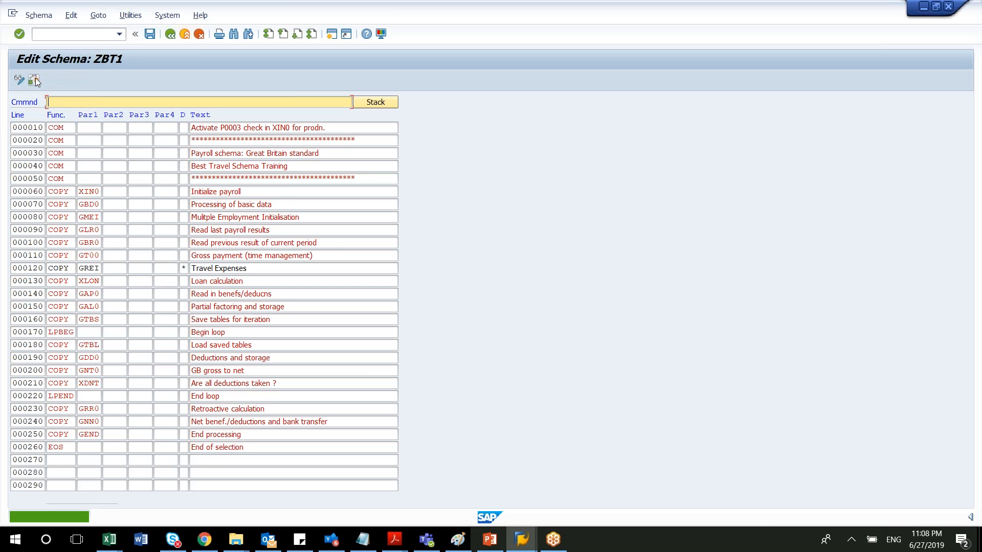
Open the print view of schema ZBT1, and bring up its print settings and close them without printing.
click(36, 17)
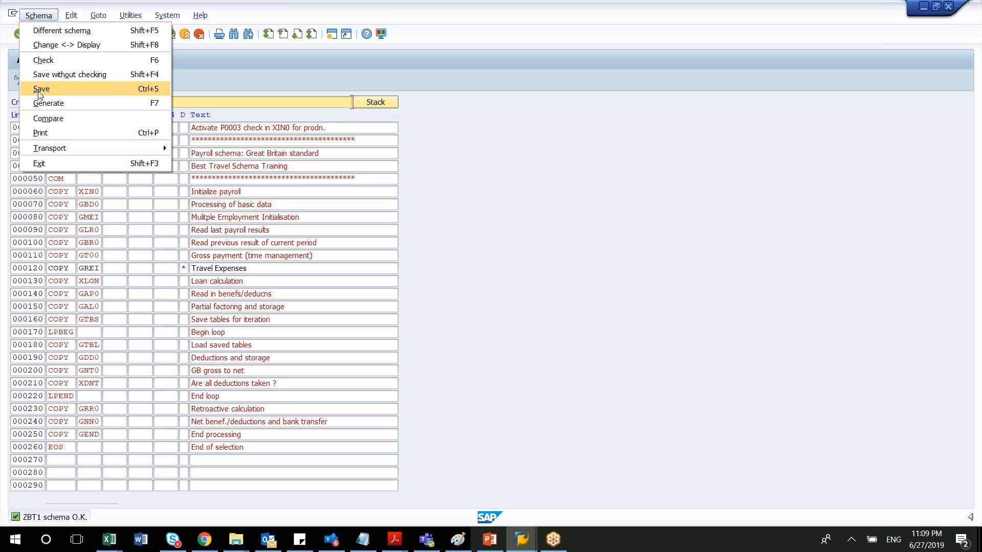
click(46, 132)
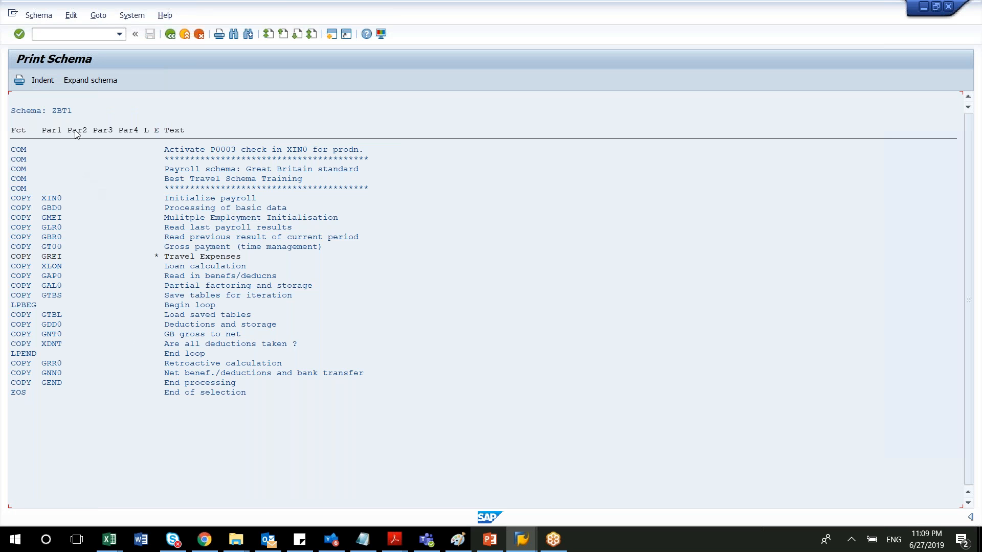
click(20, 80)
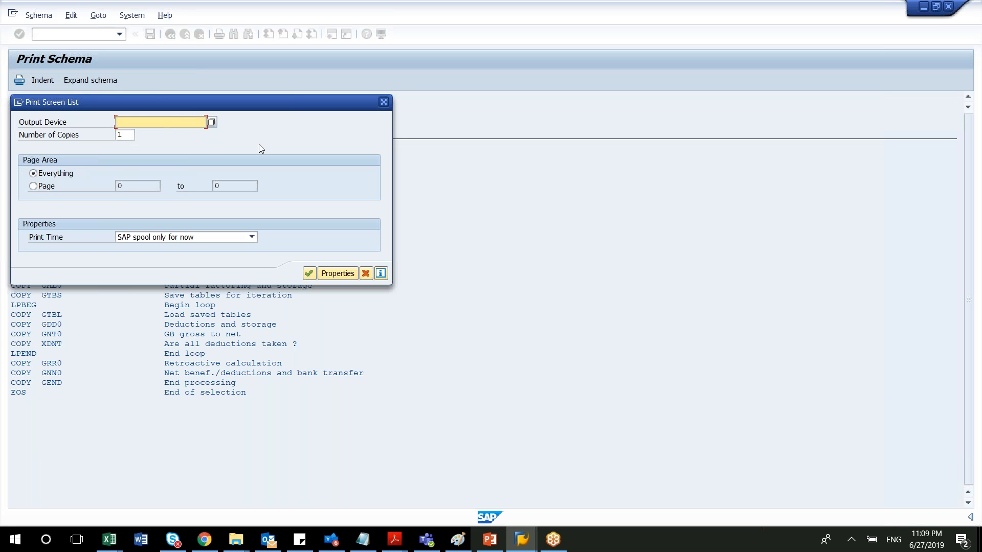
click(383, 102)
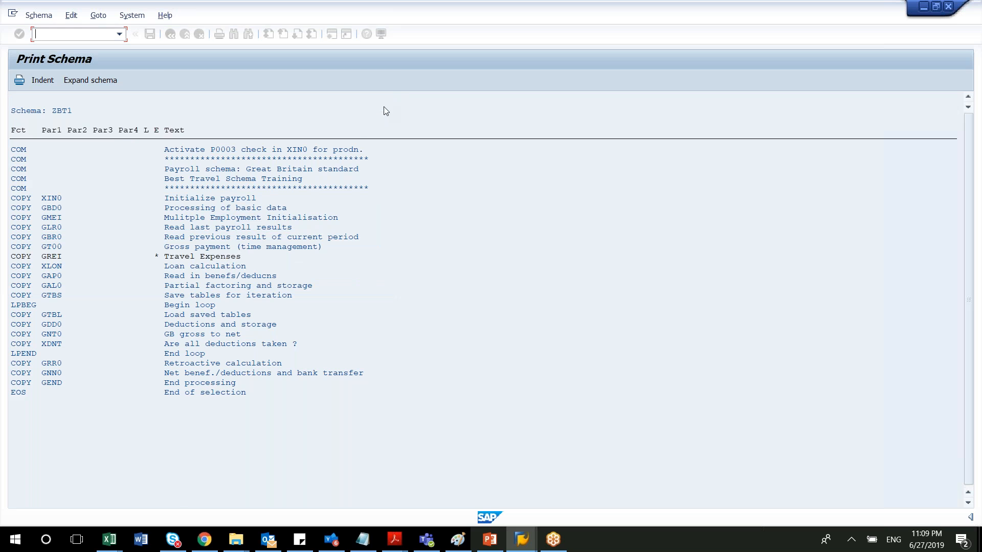
Expand schema ZBT1 in the print view and examine the functions of its subschemas from start to end.
click(107, 80)
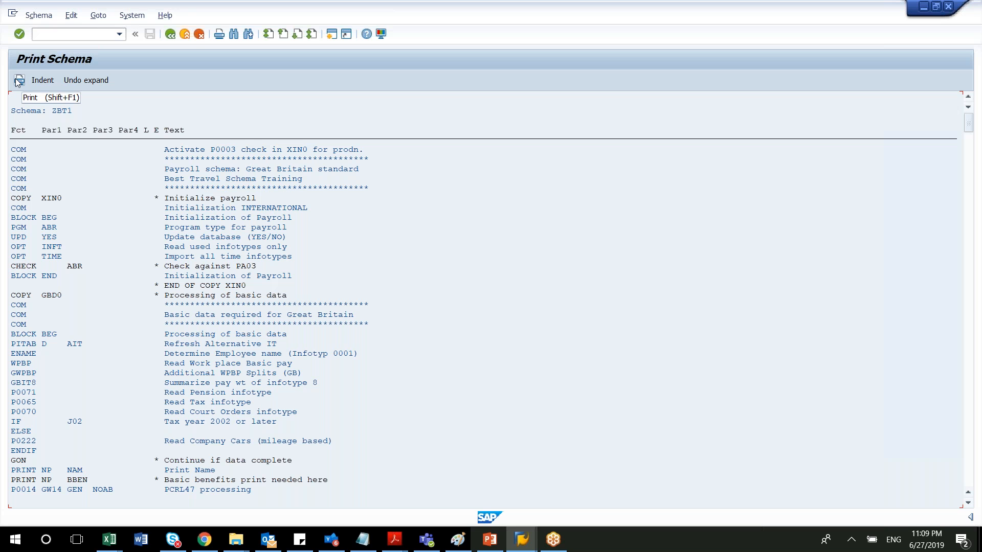
click(85, 84)
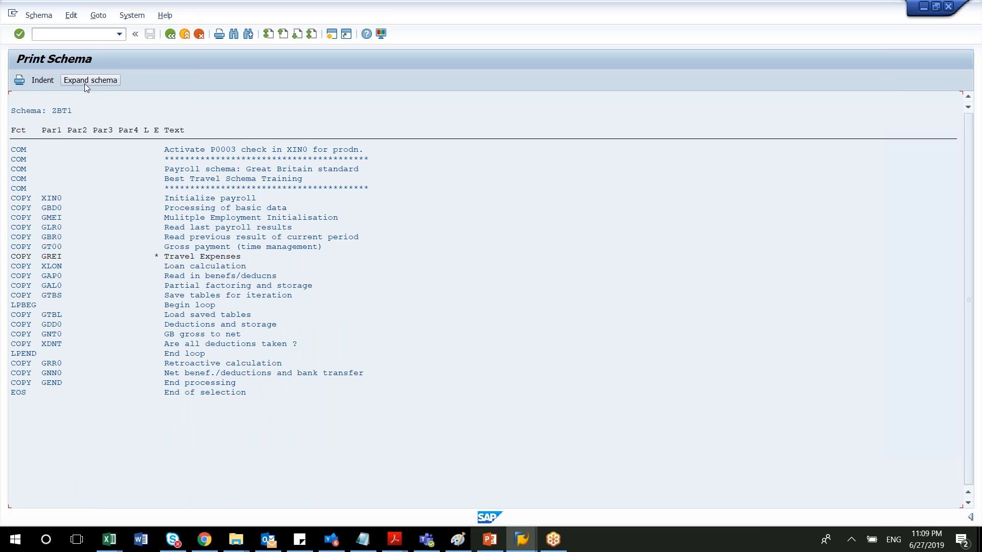
click(83, 80)
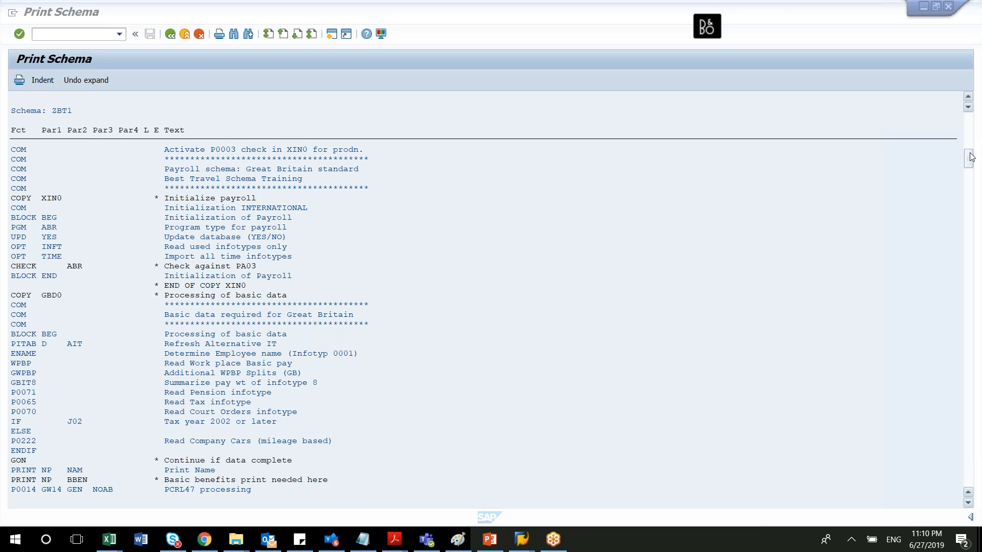
drag(971, 157, 970, 254)
click(970, 253)
click(966, 355)
click(966, 355)
click(967, 389)
click(967, 391)
click(967, 393)
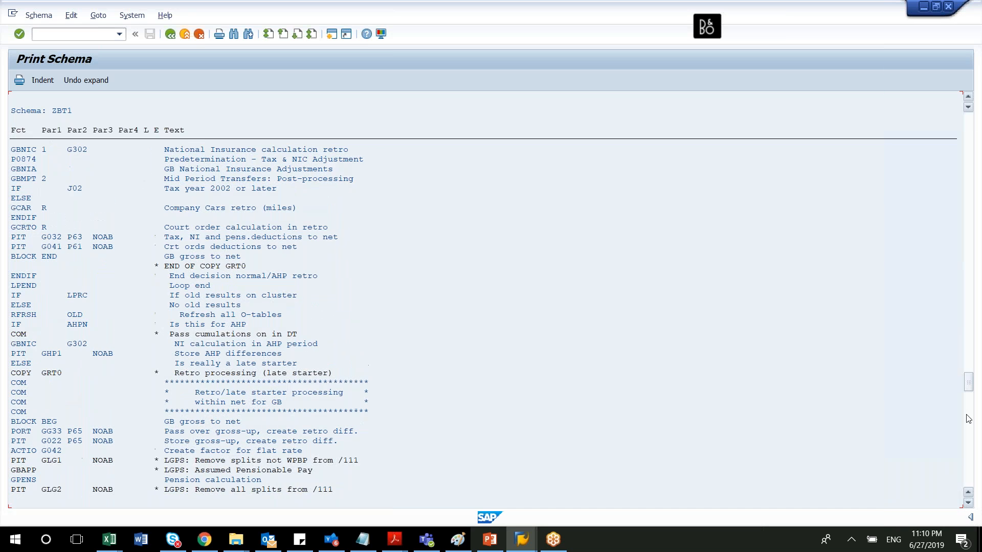
click(968, 420)
click(969, 428)
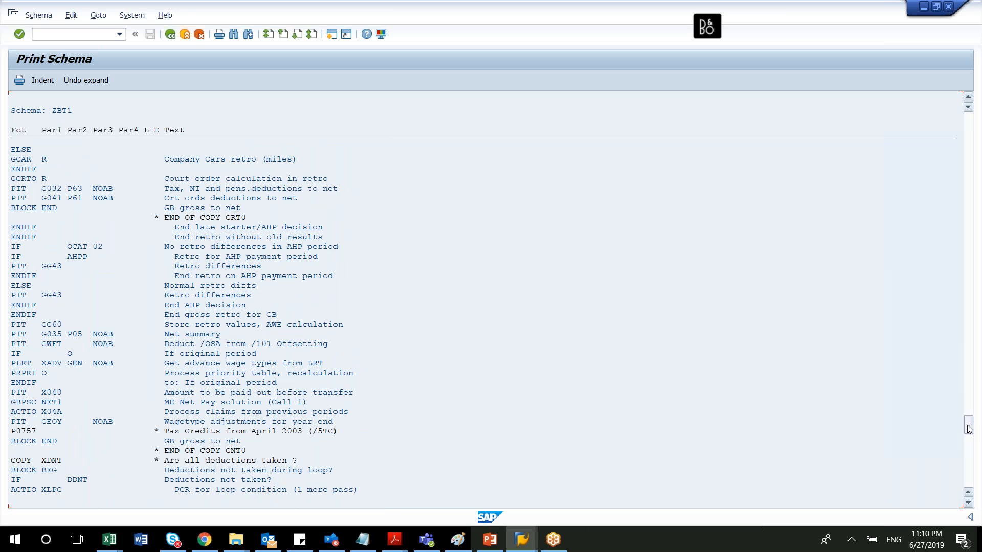
click(969, 440)
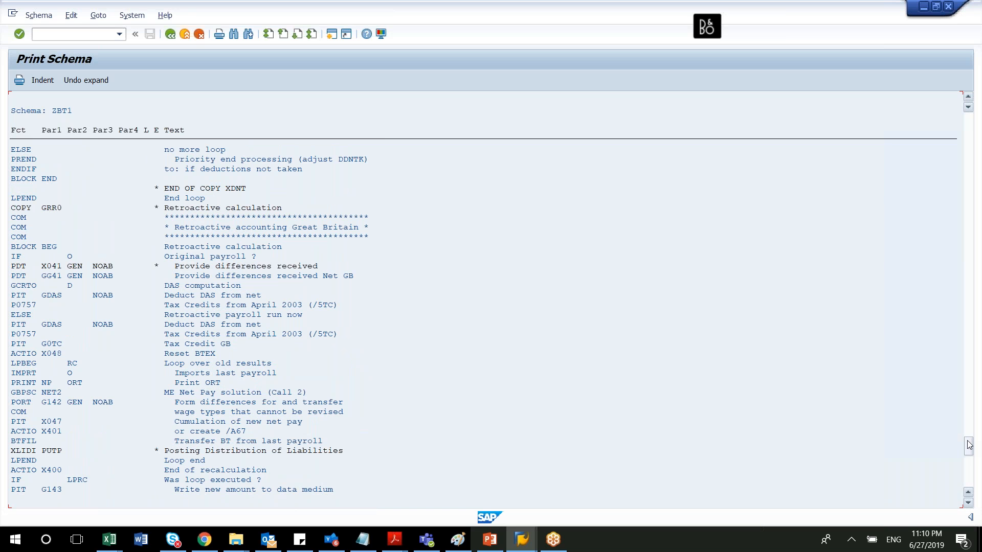
click(967, 459)
click(968, 483)
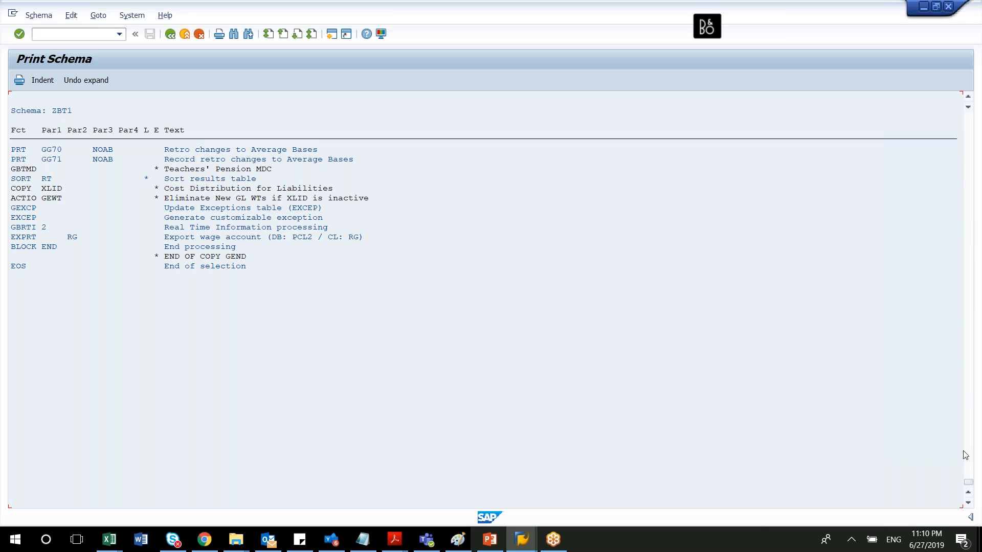
drag(966, 486, 977, 116)
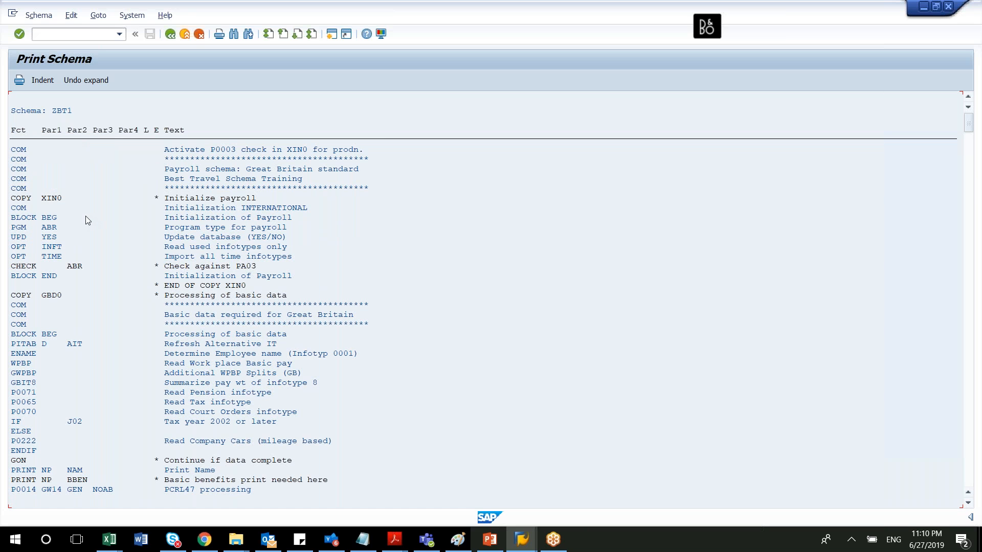
Collapse the expanded schema print view and return to editing ZBT1.
click(85, 82)
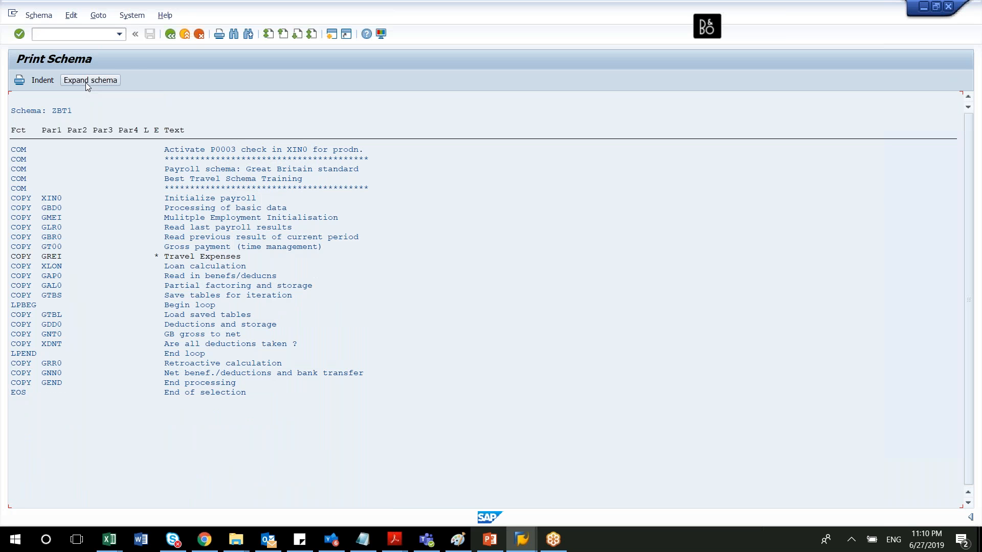
click(172, 36)
click(171, 36)
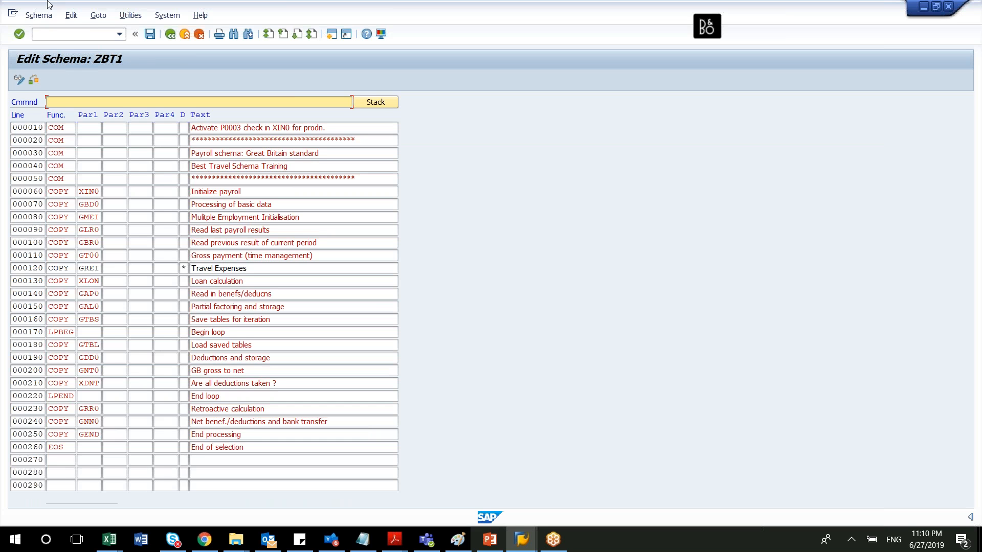
Examine the transport request options and the navigation and utility commands for schema ZBT1, and return to the initial schema screen.
click(40, 16)
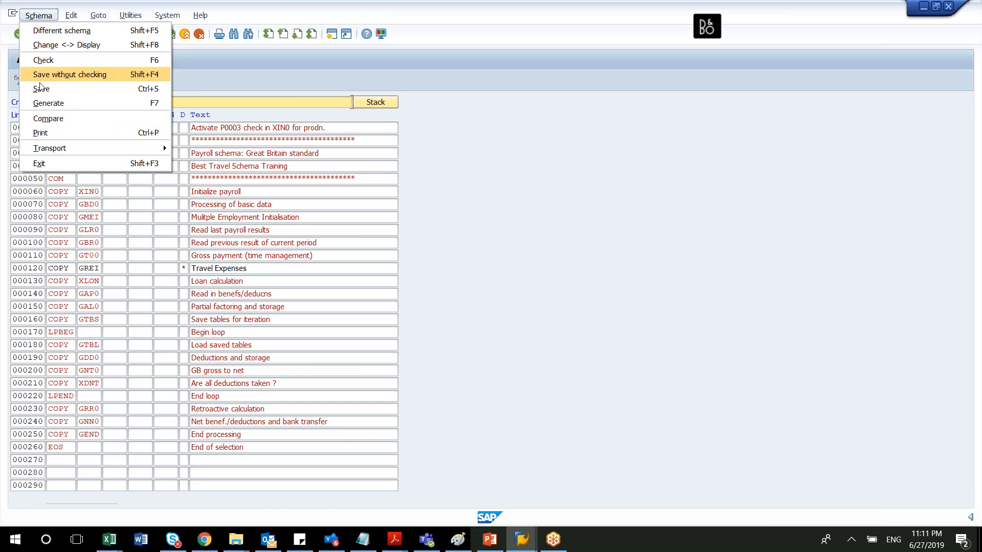
mouse_move(61, 151)
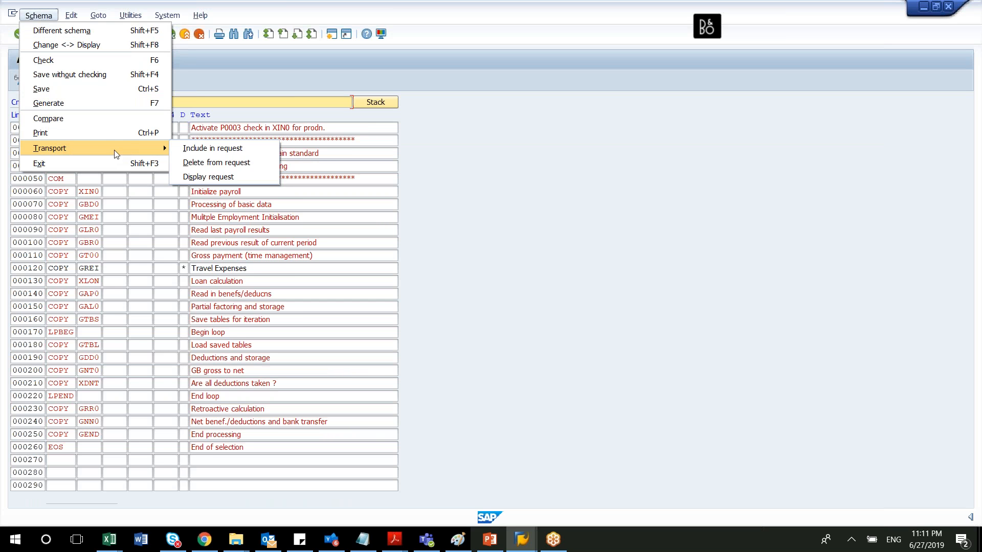
mouse_move(102, 155)
click(122, 205)
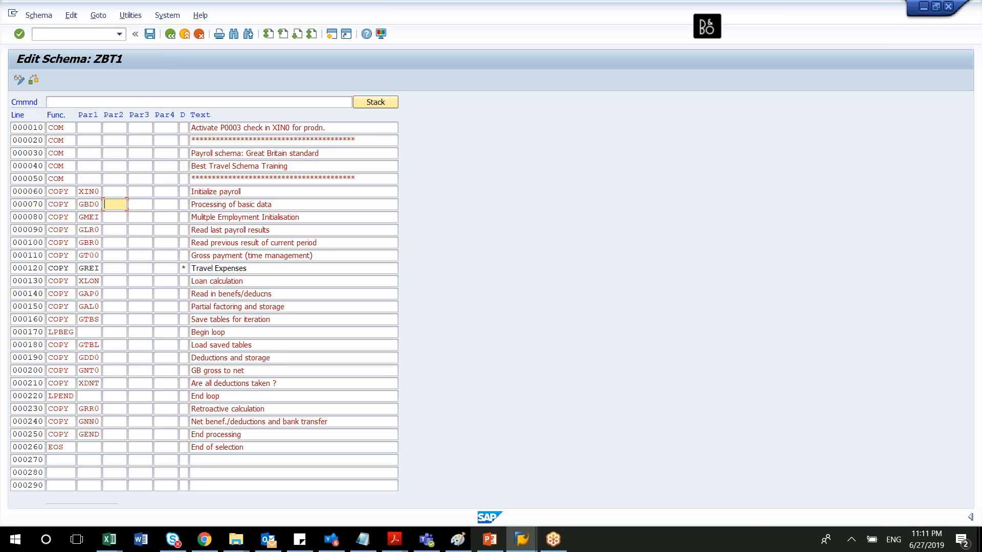
click(73, 18)
mouse_move(87, 20)
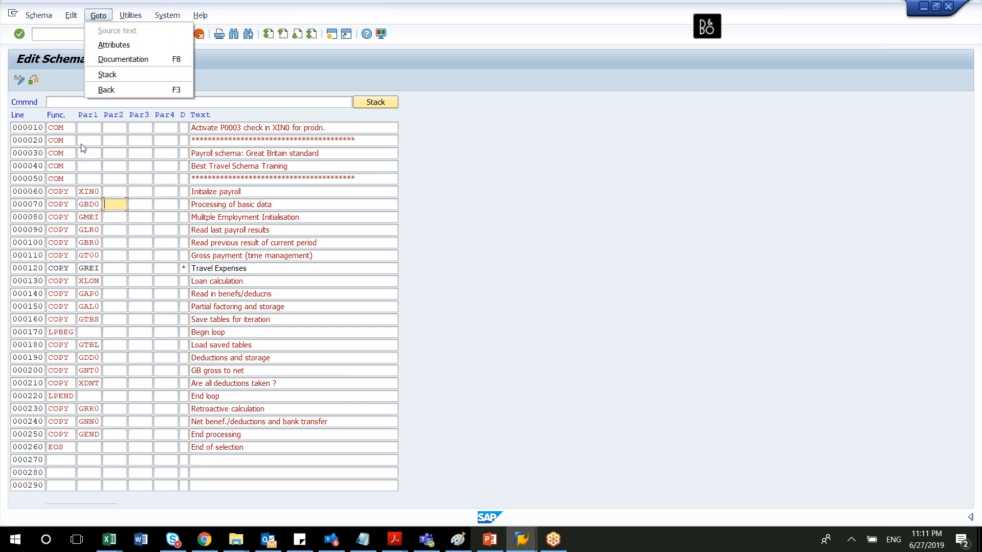
mouse_move(155, 16)
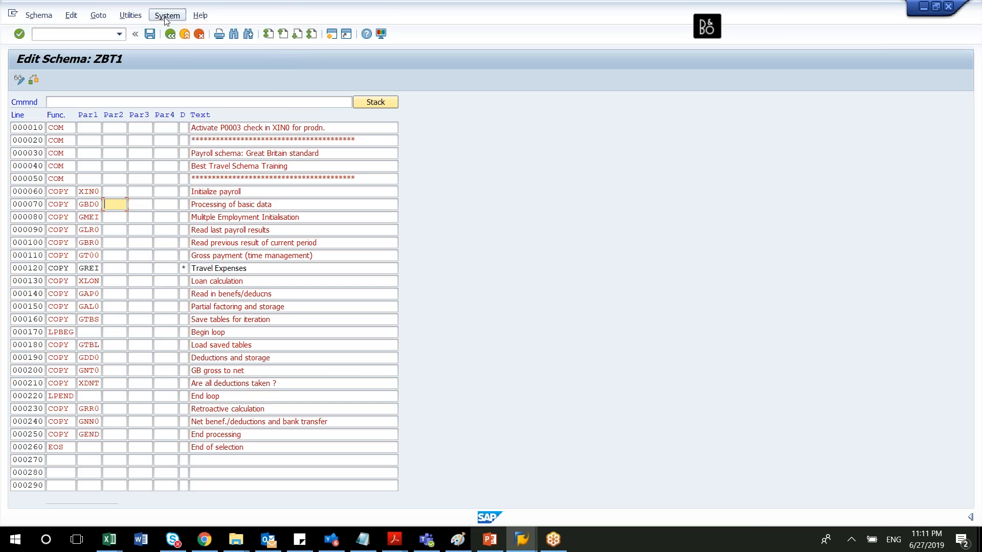
click(128, 79)
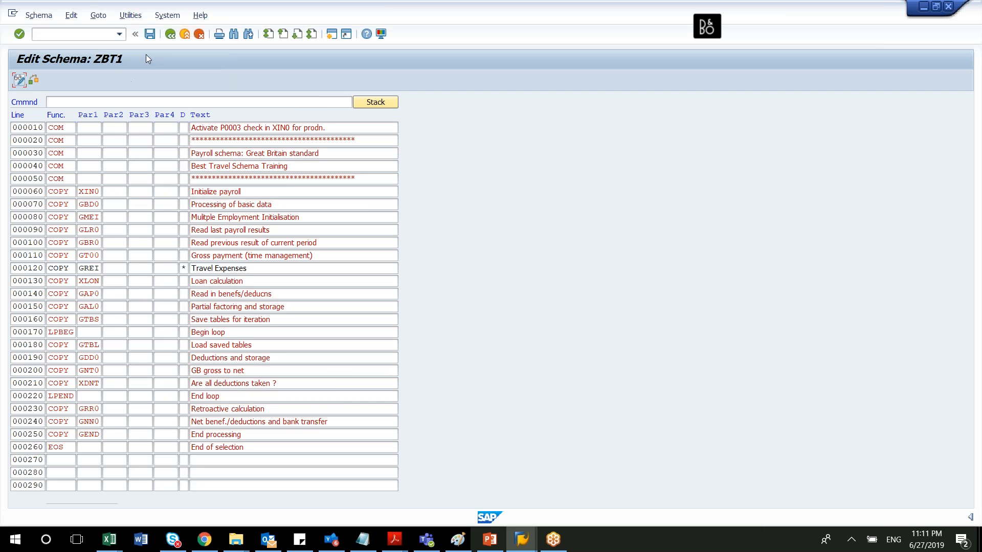
click(171, 32)
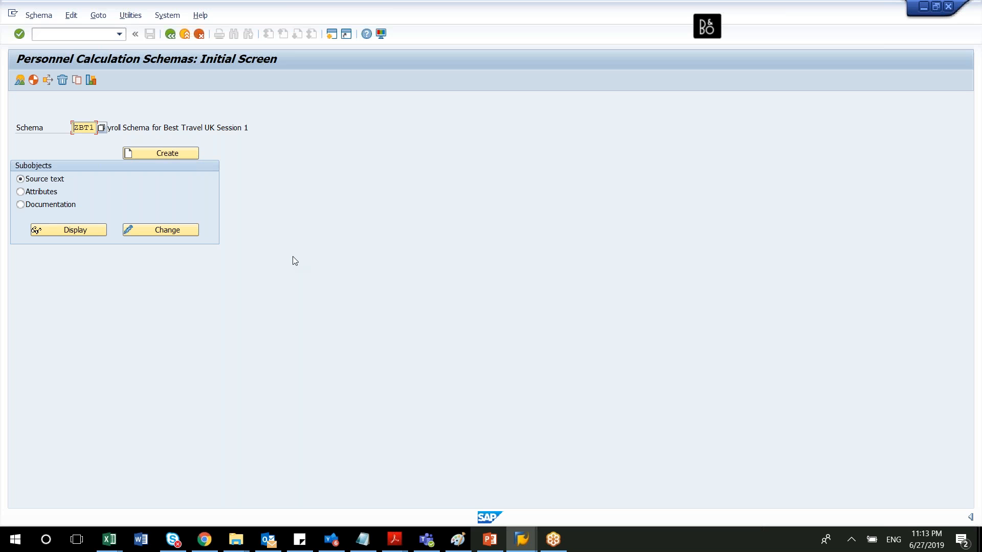
double_click(87, 127)
key(Delete)
click(103, 127)
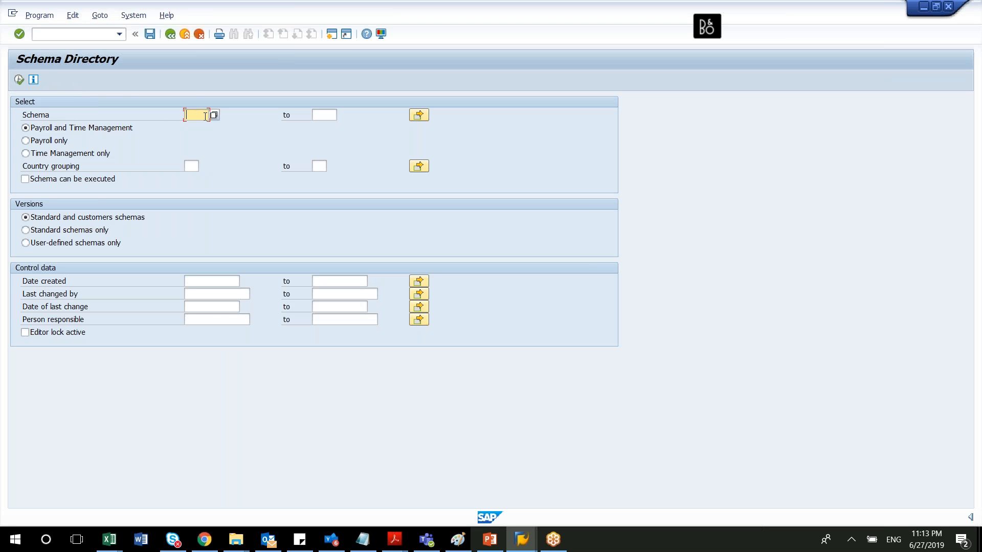
click(170, 35)
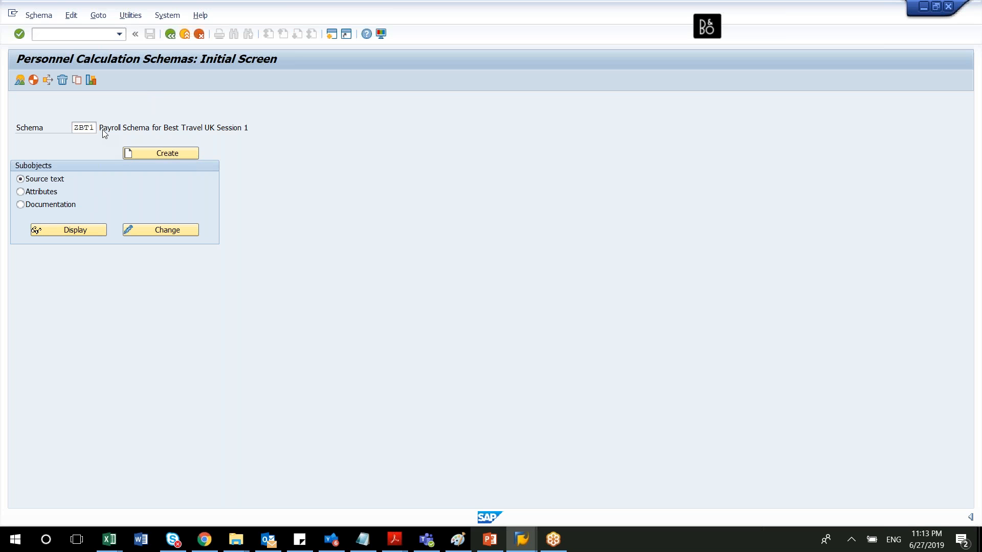
Search the schema directory for standard payroll-only schemas with country grouping 08.
click(103, 129)
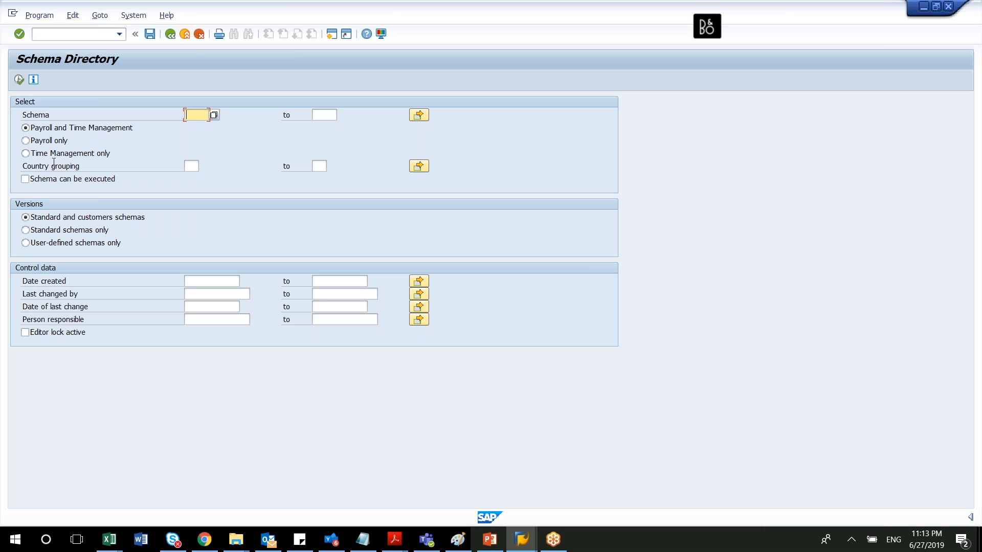
click(34, 144)
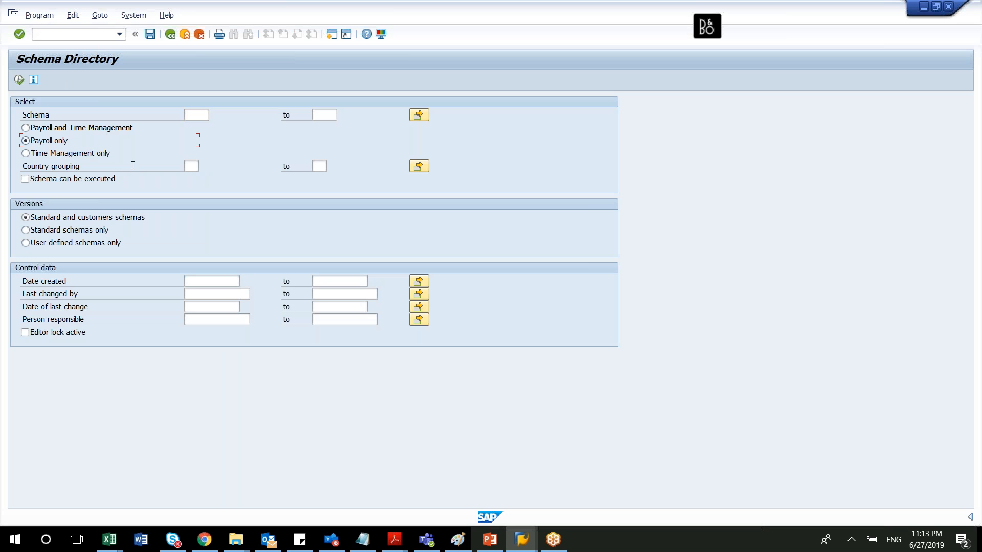
click(190, 170)
text(08)
click(42, 231)
click(19, 80)
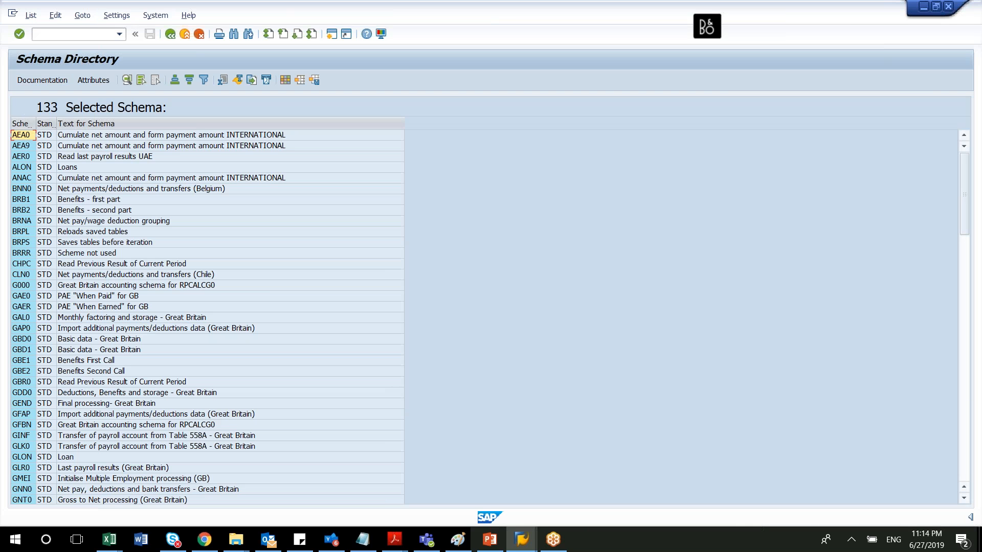
Widen the schema name column, highlight schema G000, and look through the list to its end and back.
drag(36, 123, 73, 135)
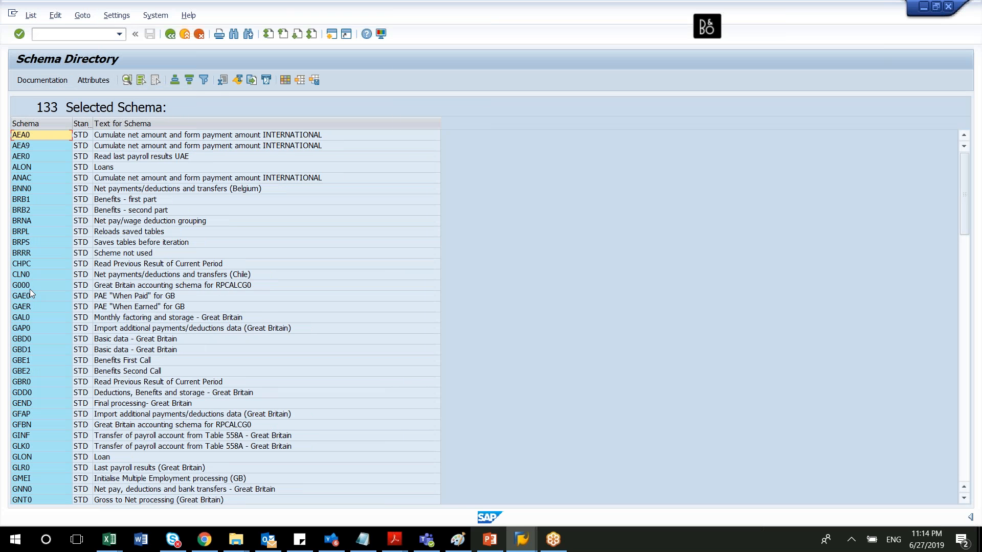
click(26, 285)
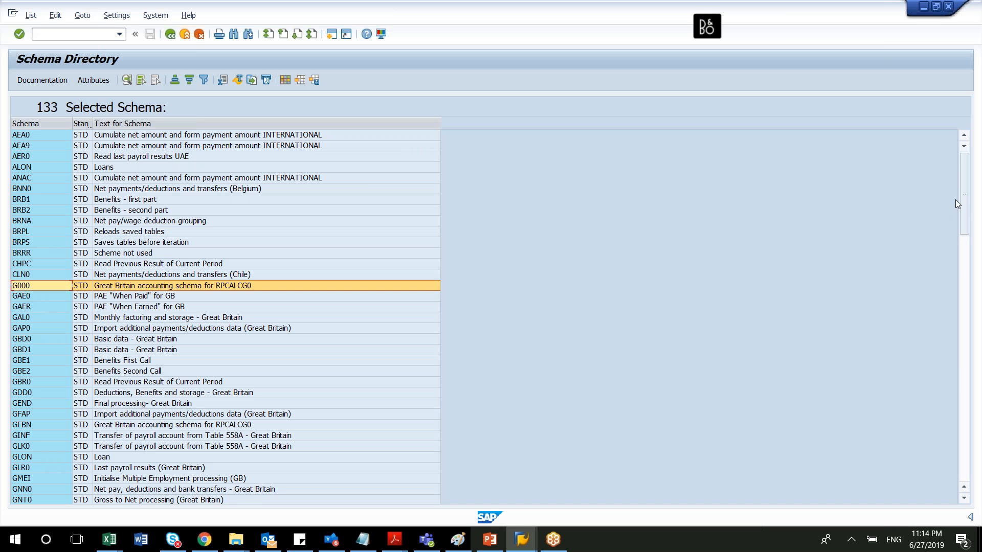
drag(965, 220, 961, 477)
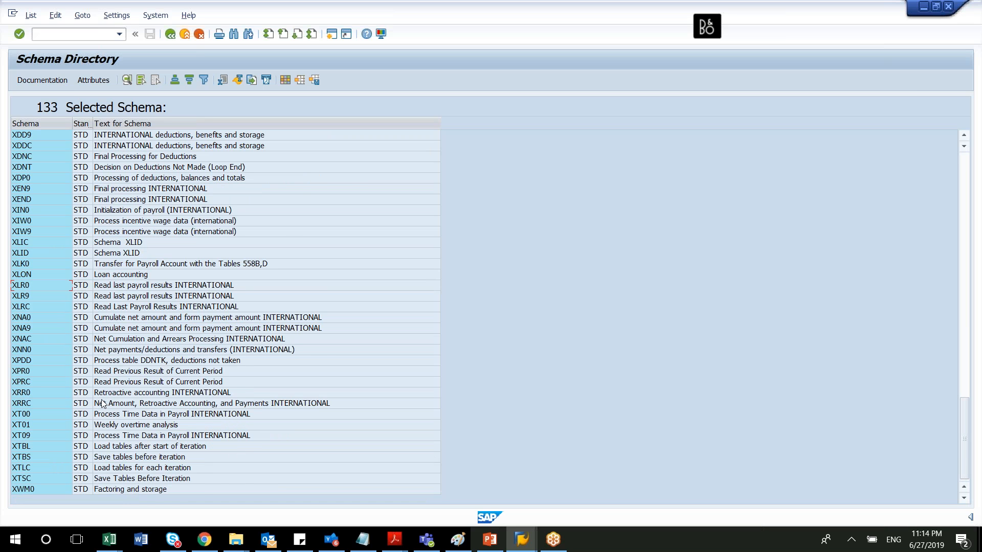
scroll(103, 404, up, 15)
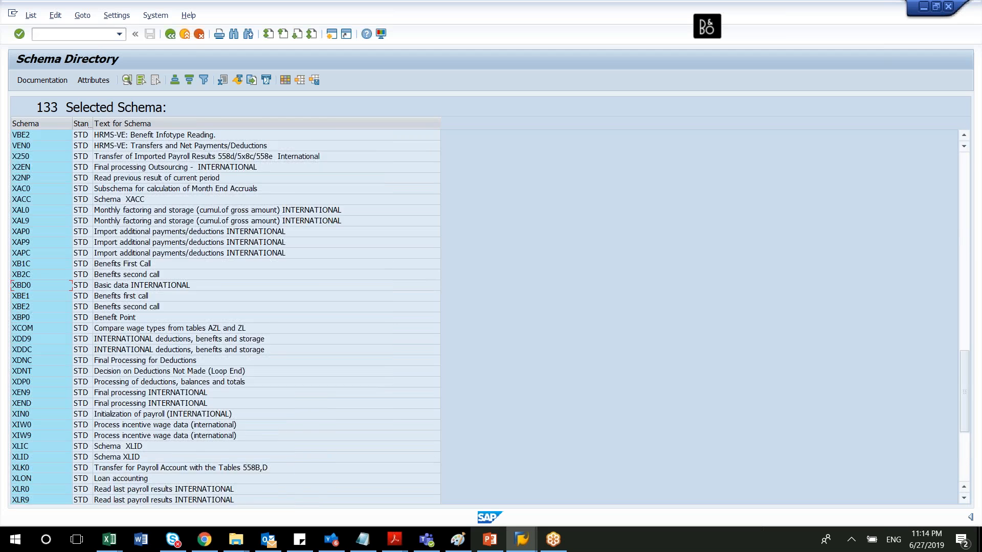
scroll(225, 317, up, 16)
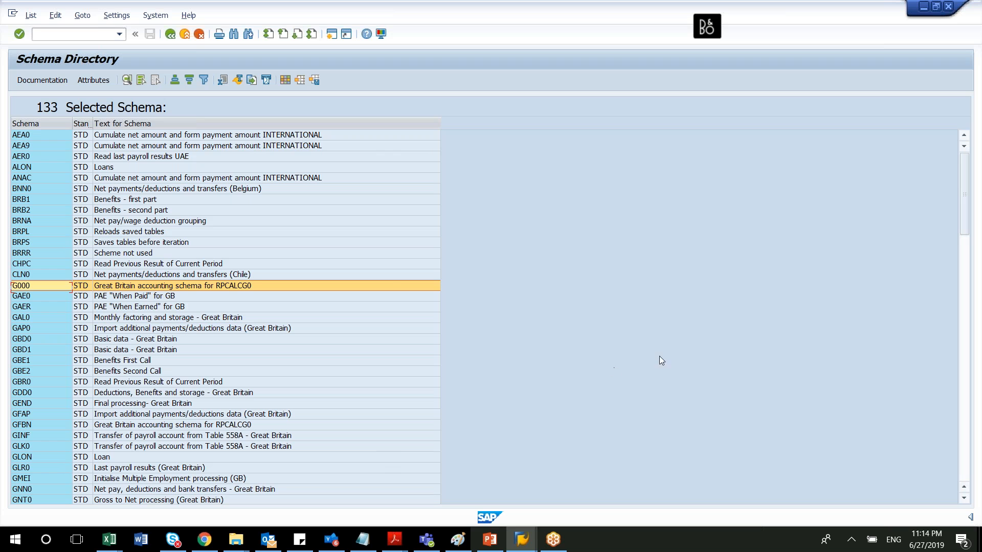
click(693, 342)
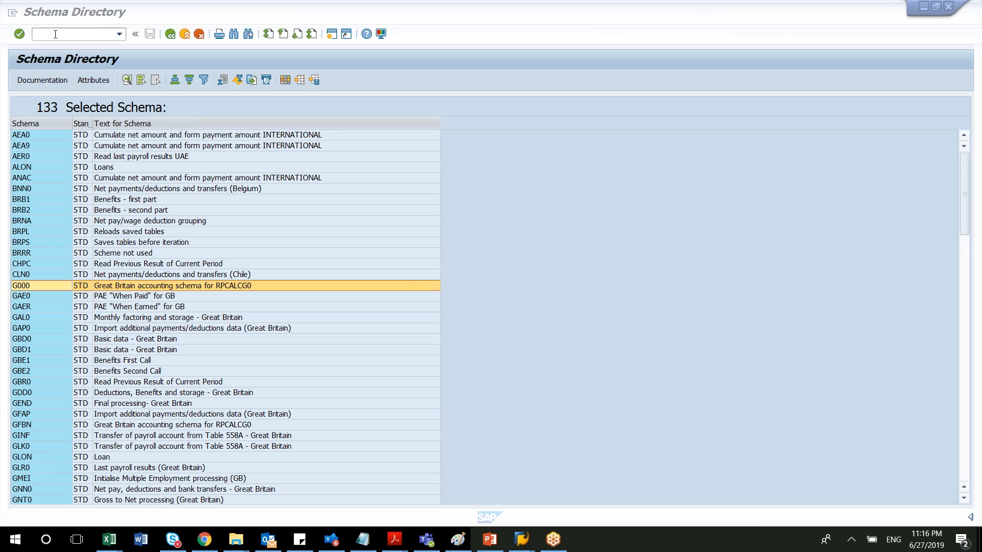
Restart transaction PE01 with /npe01 and create a new schema named ZBT2.
click(55, 33)
text(/)
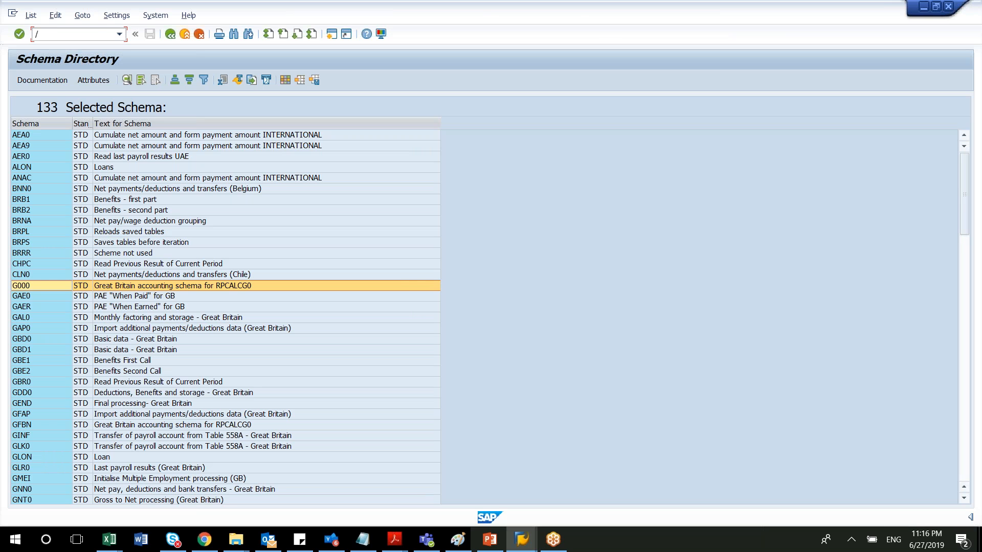
text(npe01)
key(Return)
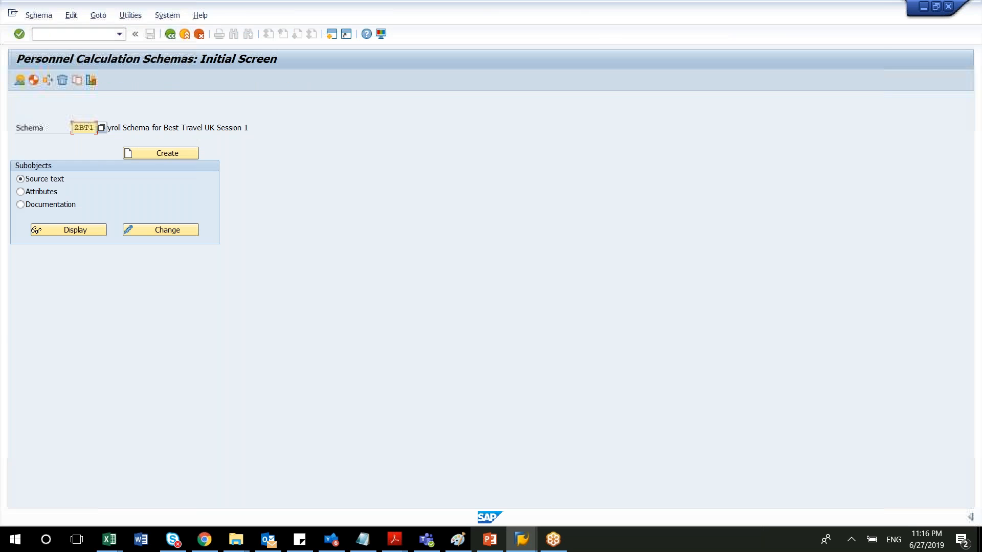
double_click(88, 129)
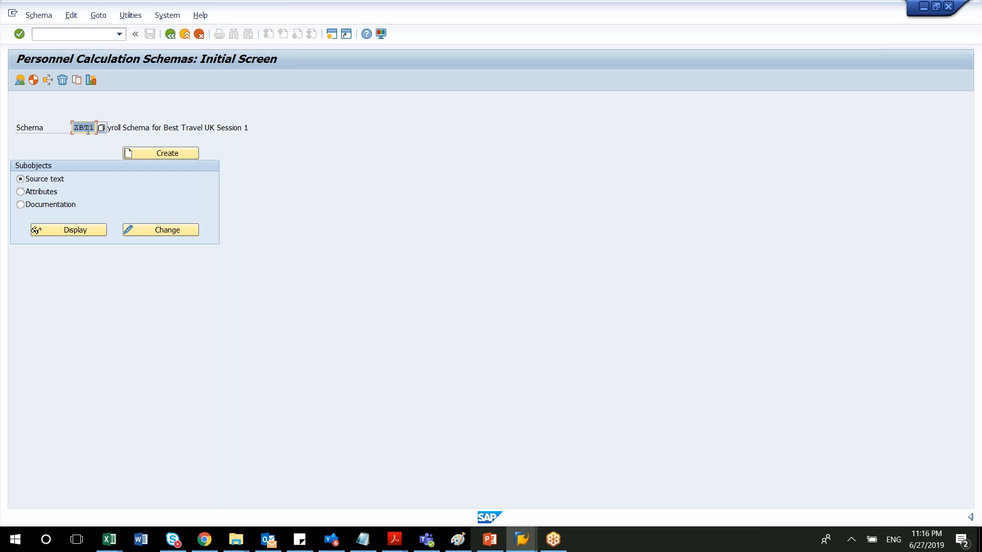
text(ZBT)
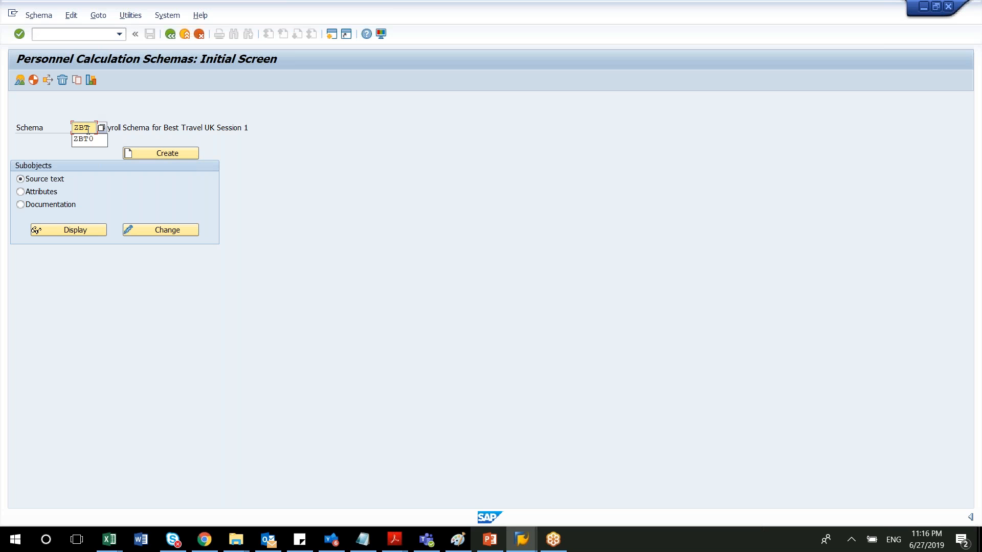
text(2)
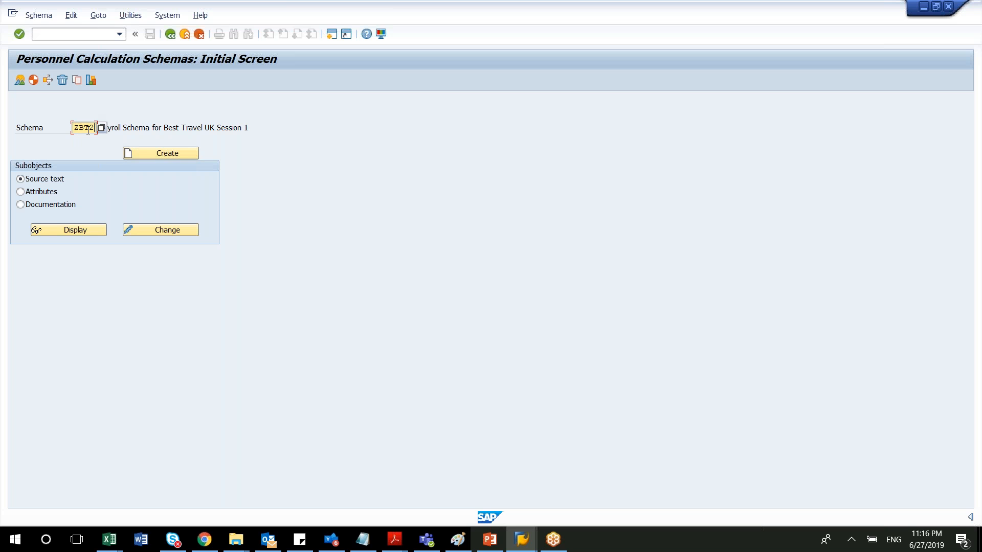
click(146, 152)
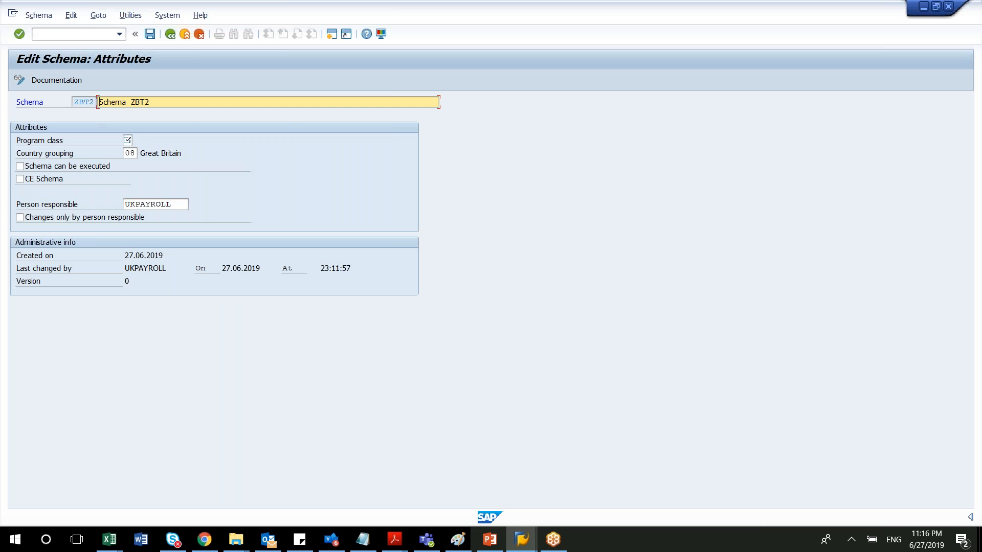
Leave the attributes of schema ZBT2 without entering a program class, and restart transaction PE01 with /npe01.
click(128, 155)
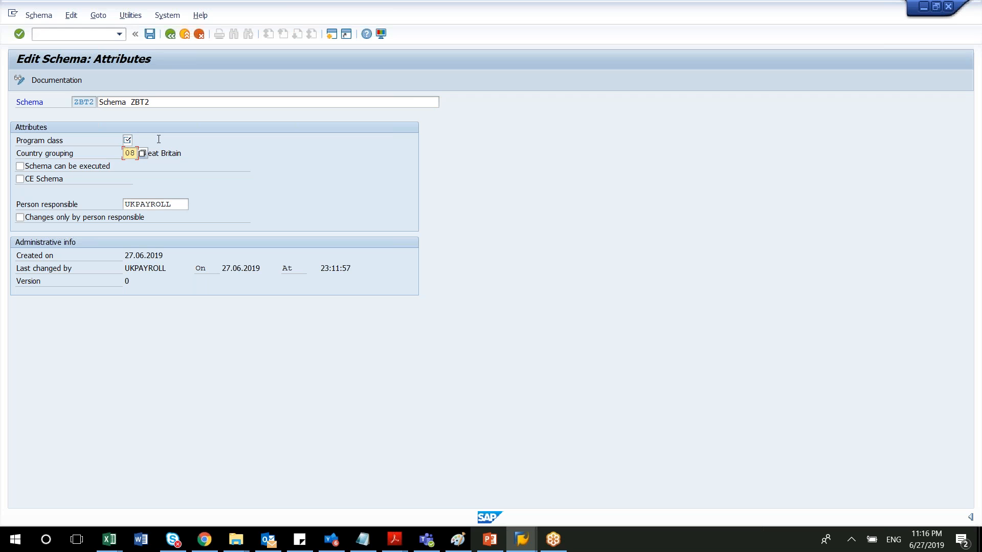
click(170, 35)
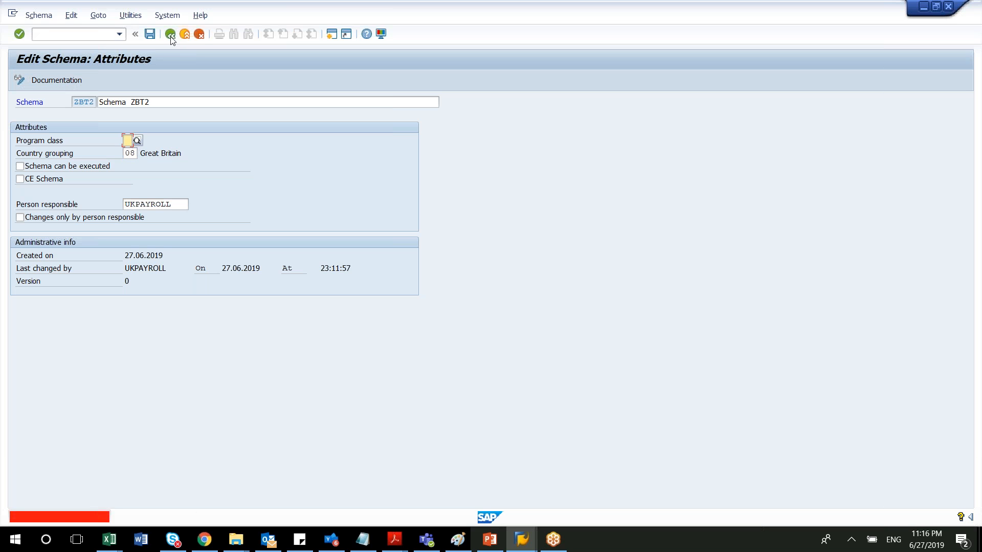
click(93, 32)
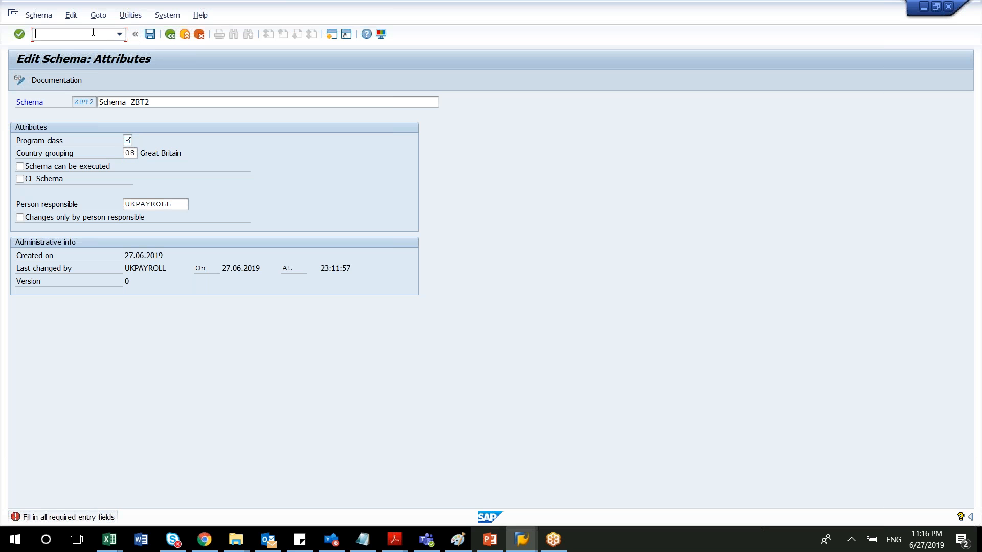
text(/npe01)
key(Return)
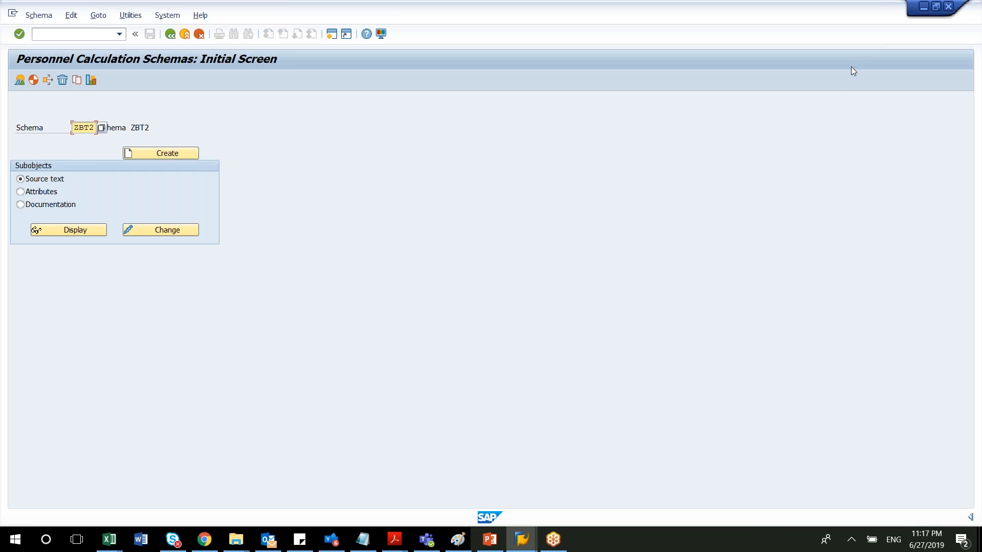
click(853, 51)
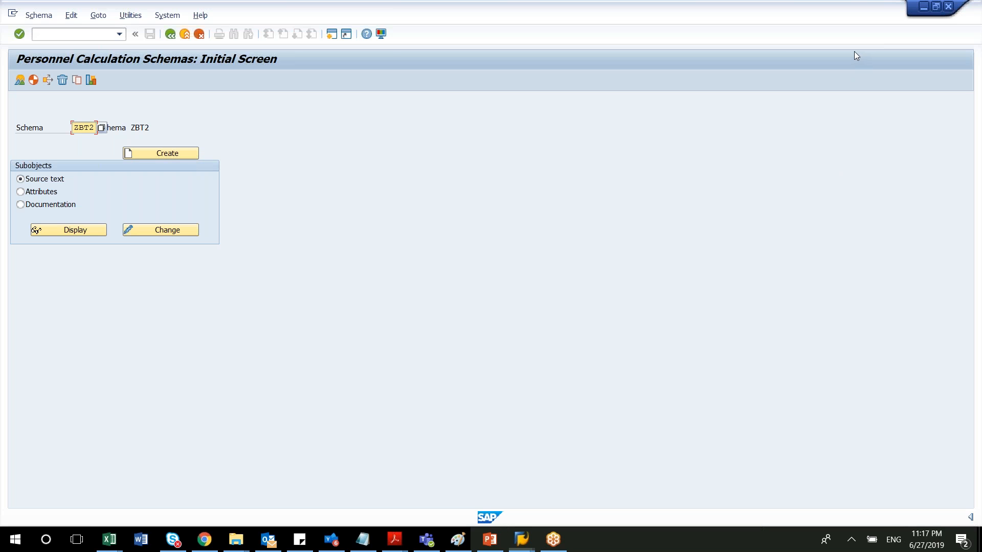